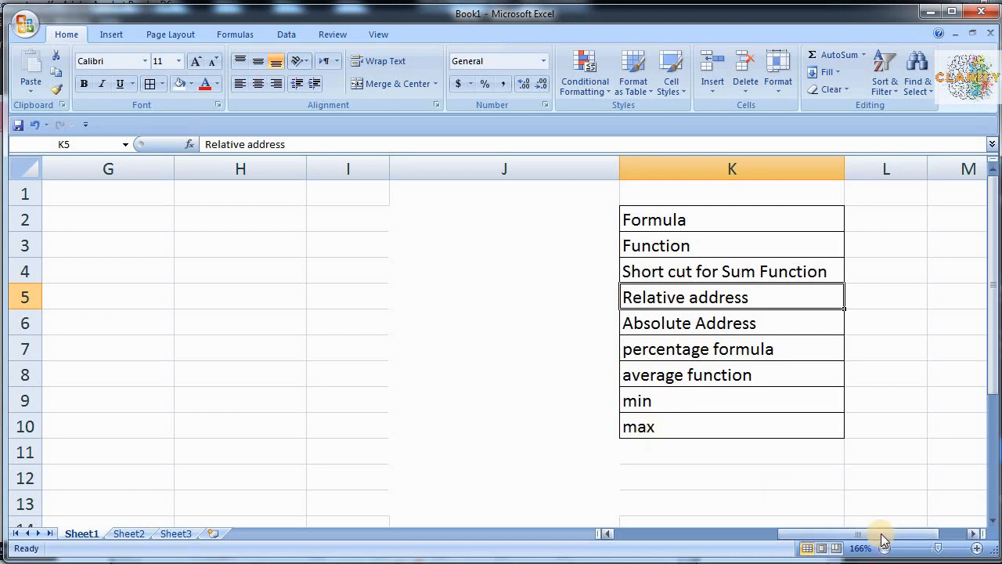
# Add the column headings Obt Marks, Total Marks and Percentage in cells G1 to I1.
pyautogui.moveTo(865, 537); pyautogui.dragTo(627, 518)
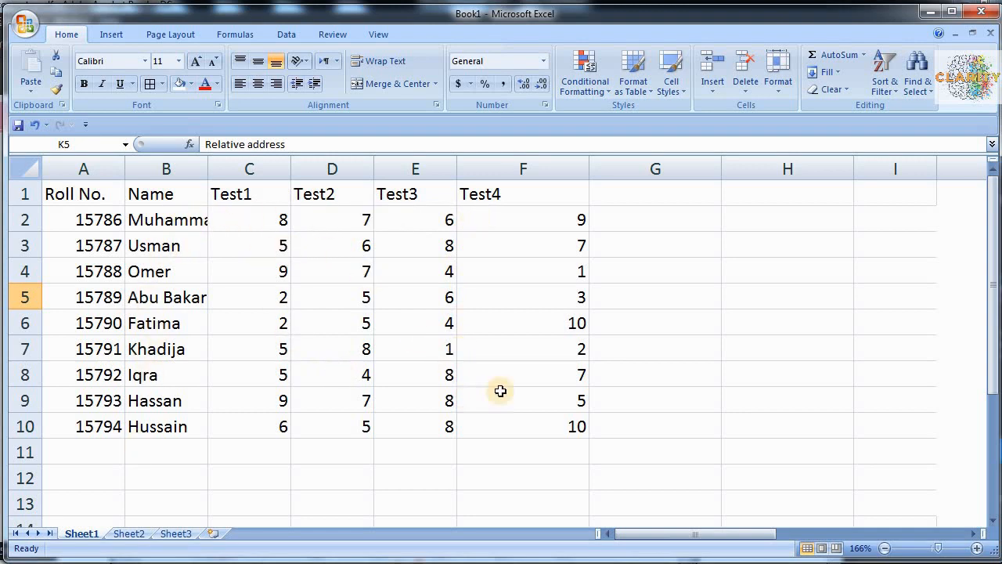
pyautogui.click(620, 194)
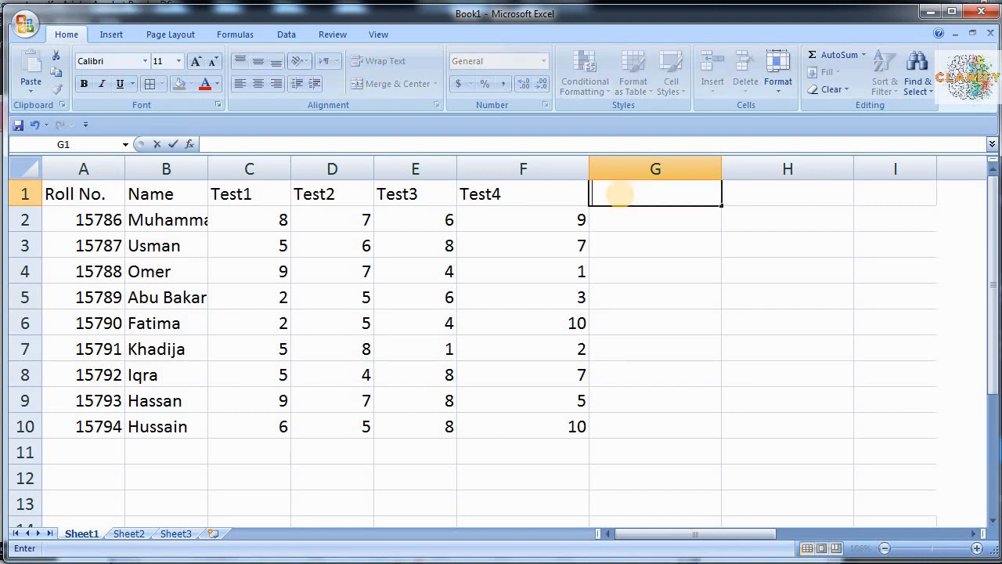
pyautogui.doubleClick(620, 194)
pyautogui.write('Obt Marks')
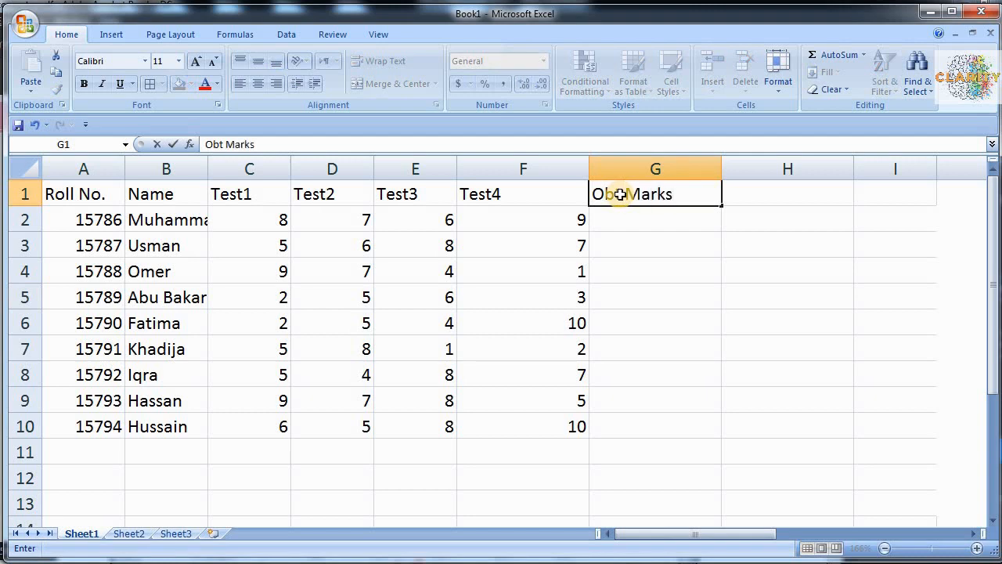
pyautogui.press('Tab')
pyautogui.write('T')
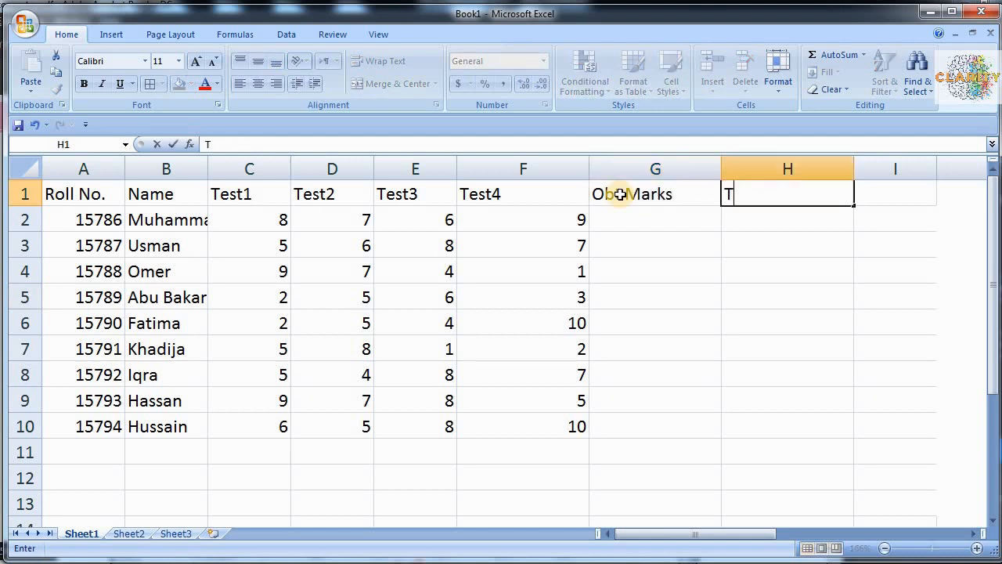
pyautogui.write('otal Marks')
pyautogui.press('Tab')
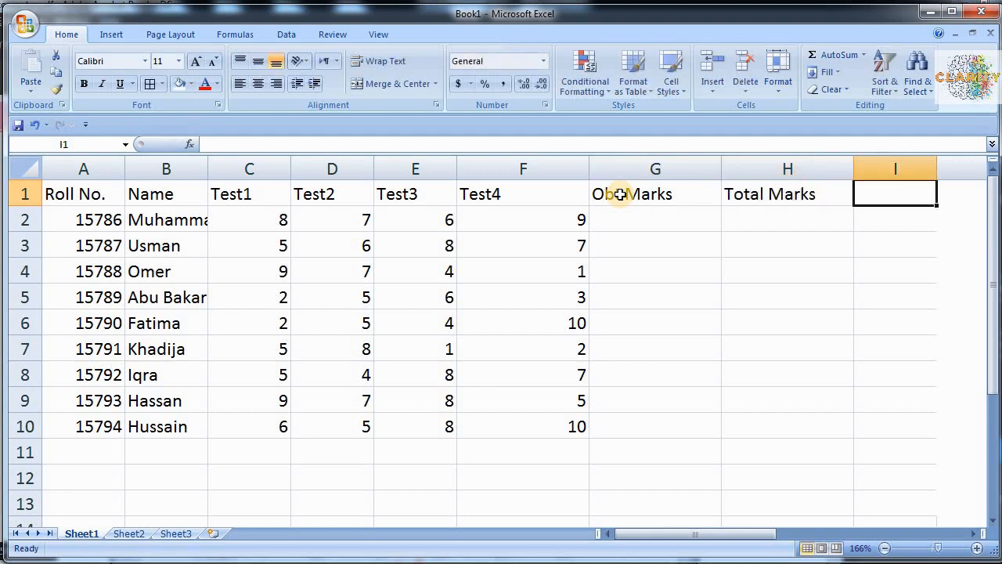
pyautogui.write('Percentage')
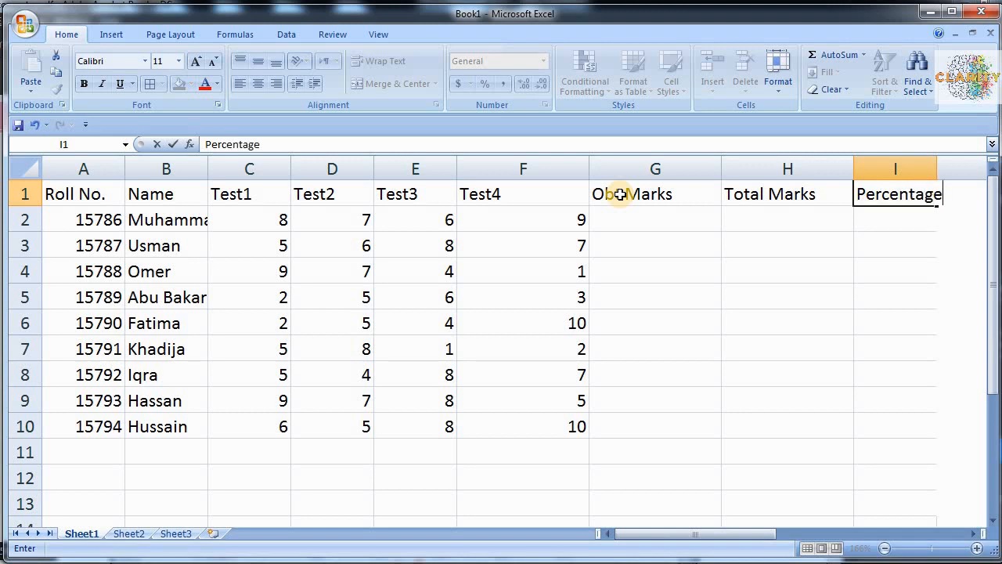
pyautogui.press('Return')
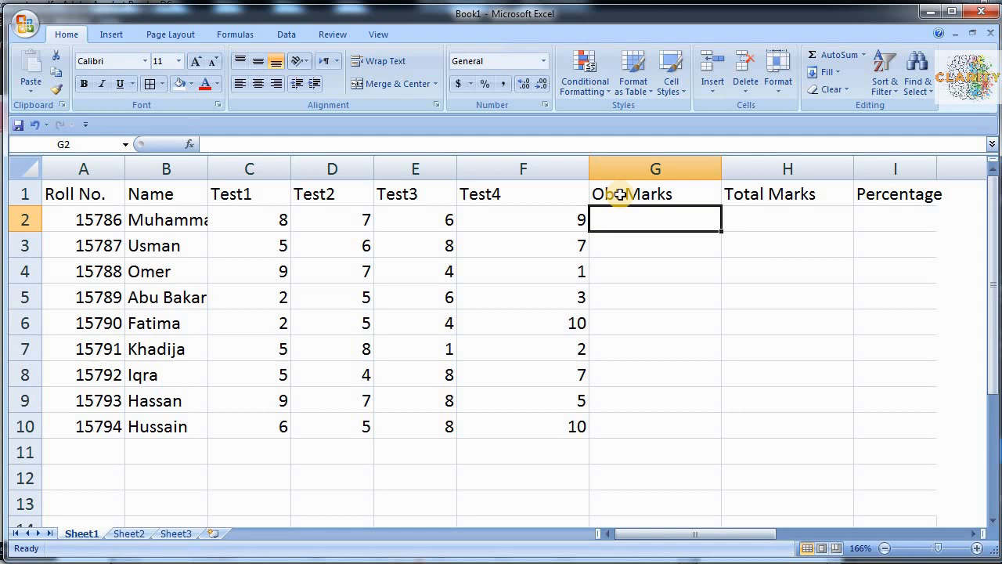
# Add up the first student's four test marks in G2 with =C2+D2+E2+F2 and fill the formula down to G10.
pyautogui.write('=')
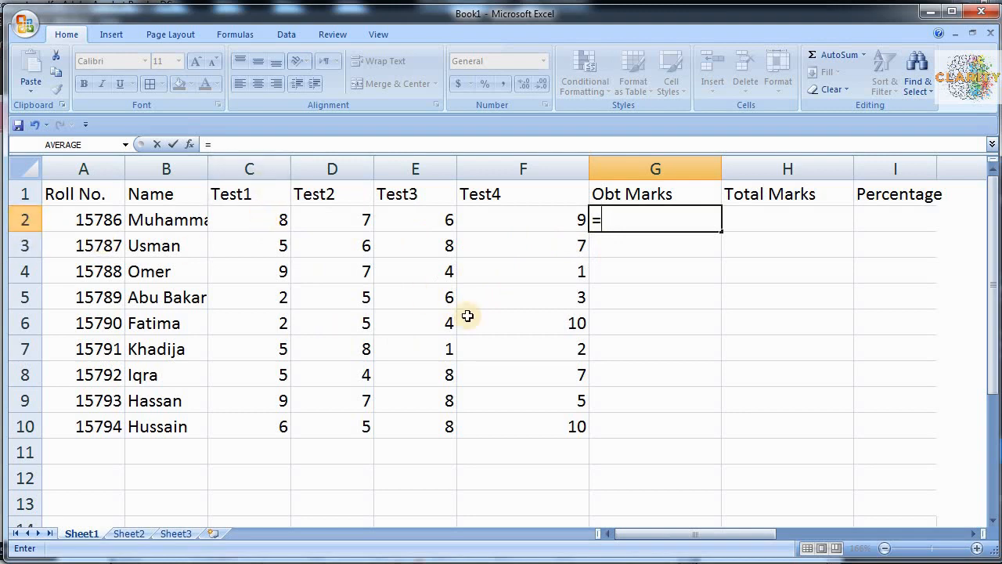
pyautogui.write('C@')
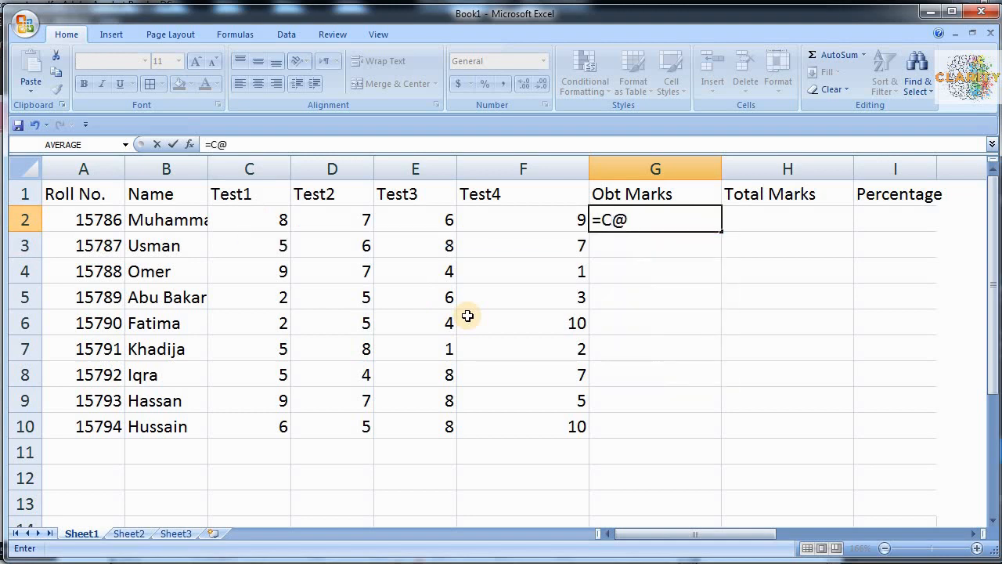
pyautogui.press('BackSpace')
pyautogui.write('2')
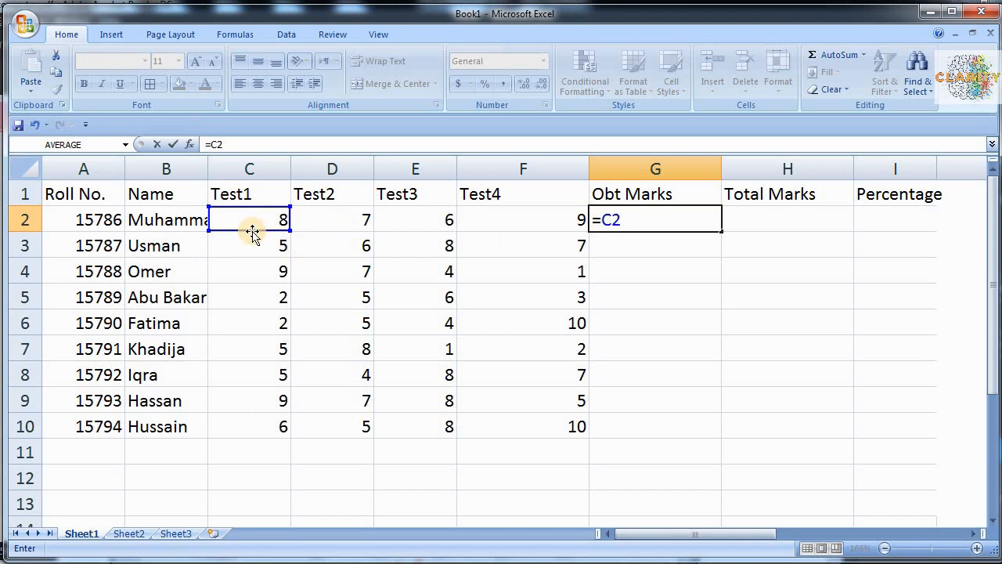
pyautogui.write('+')
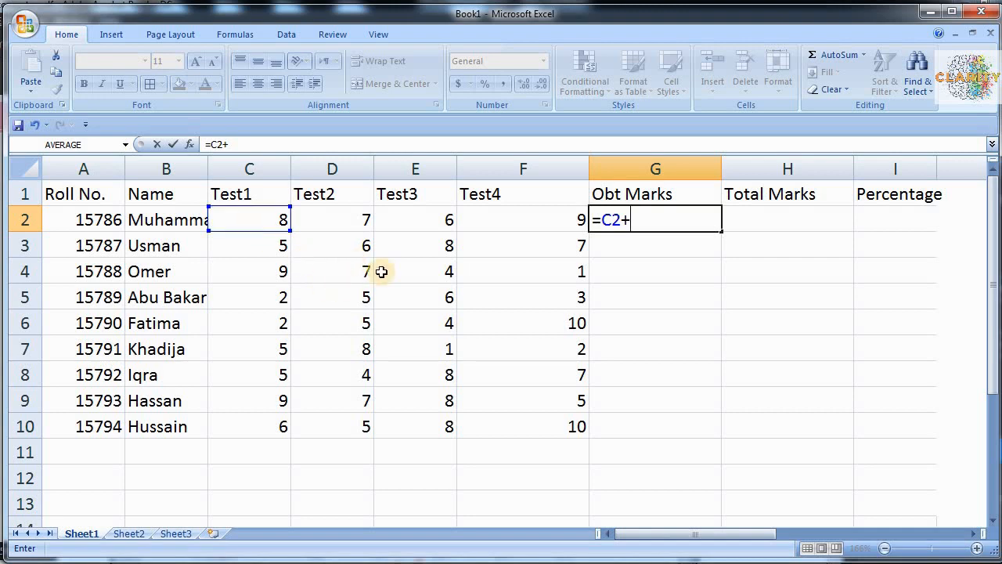
pyautogui.click(334, 223)
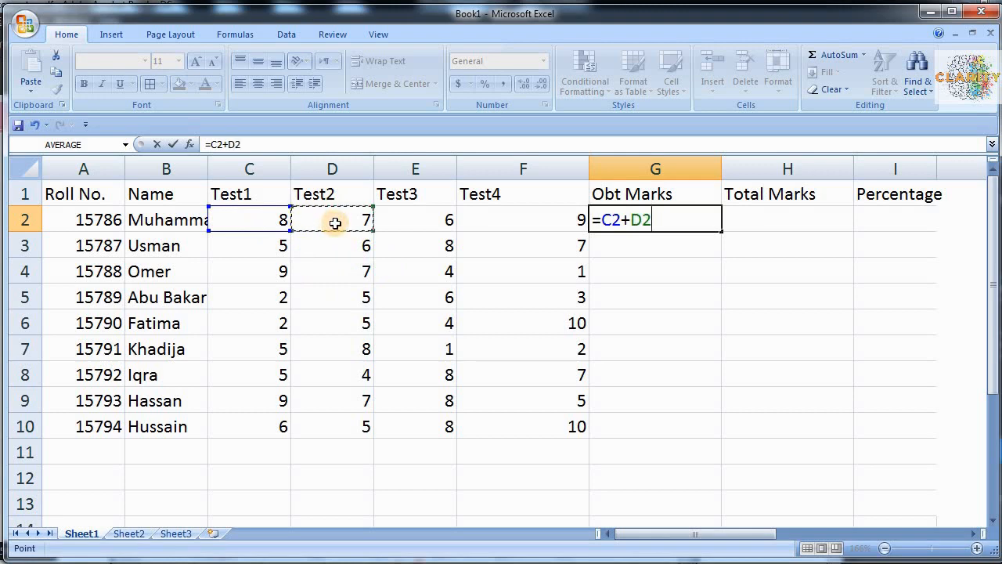
pyautogui.write('+')
pyautogui.click(407, 220)
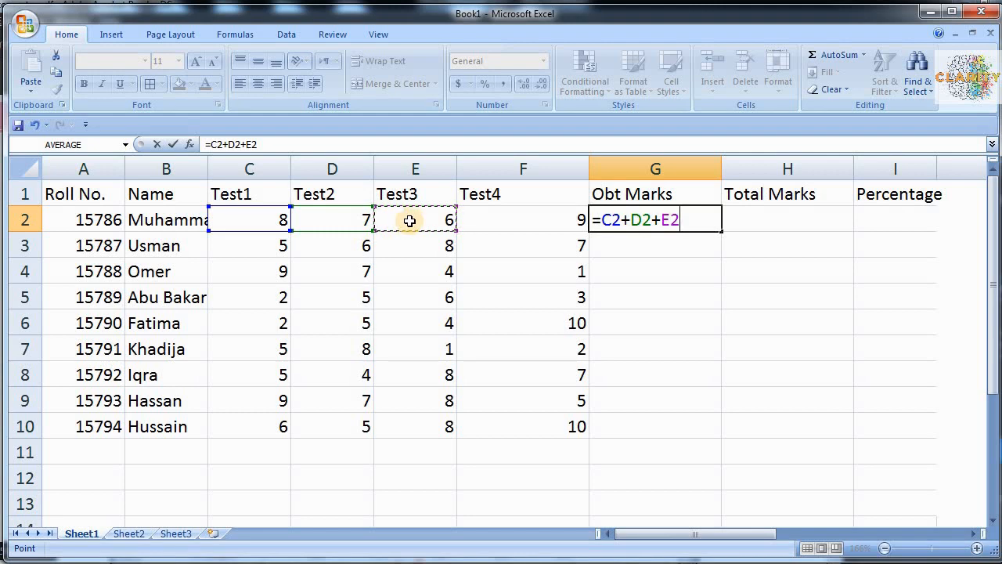
pyautogui.write('+')
pyautogui.click(479, 220)
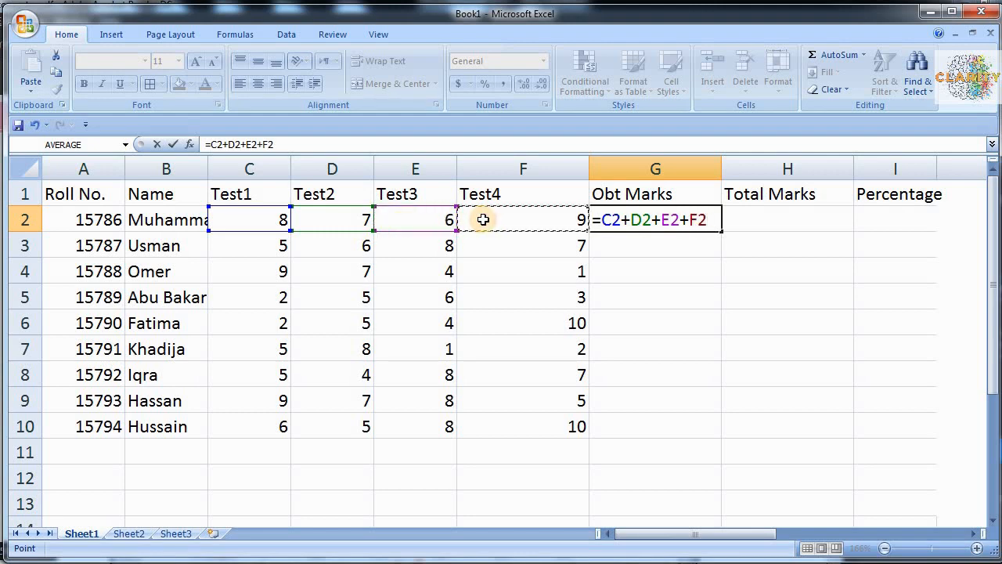
pyautogui.hotkey('ctrl', 'Return')
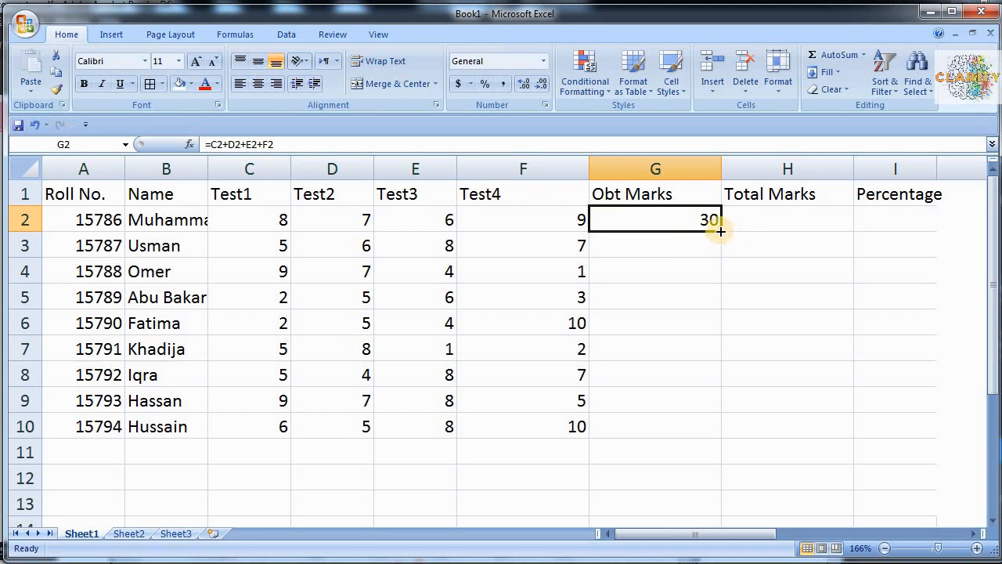
pyautogui.moveTo(720, 231); pyautogui.dragTo(715, 435)
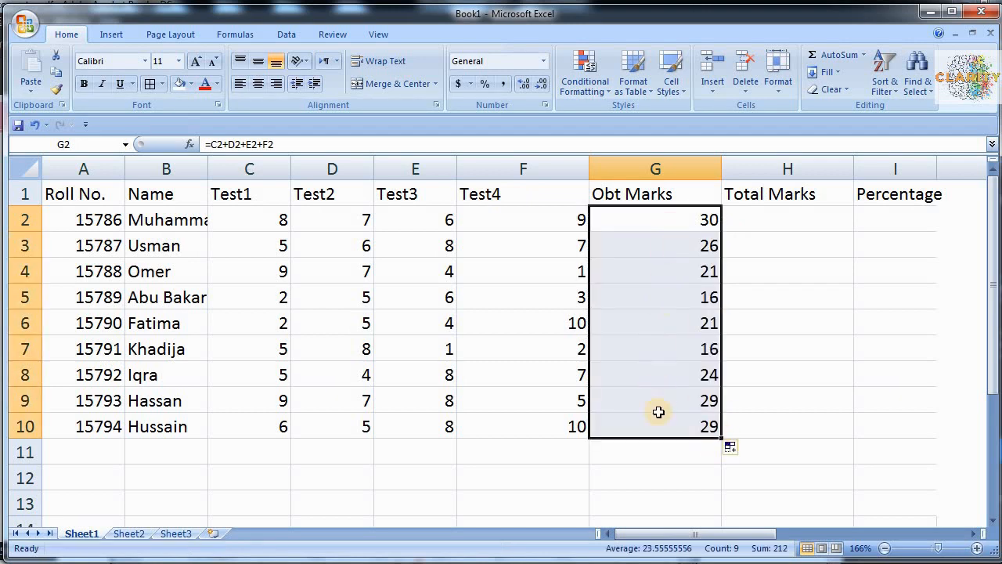
# Examine the filled formulas in the Obt Marks column, comparing the cell references in G2 through G5.
pyautogui.click(684, 226)
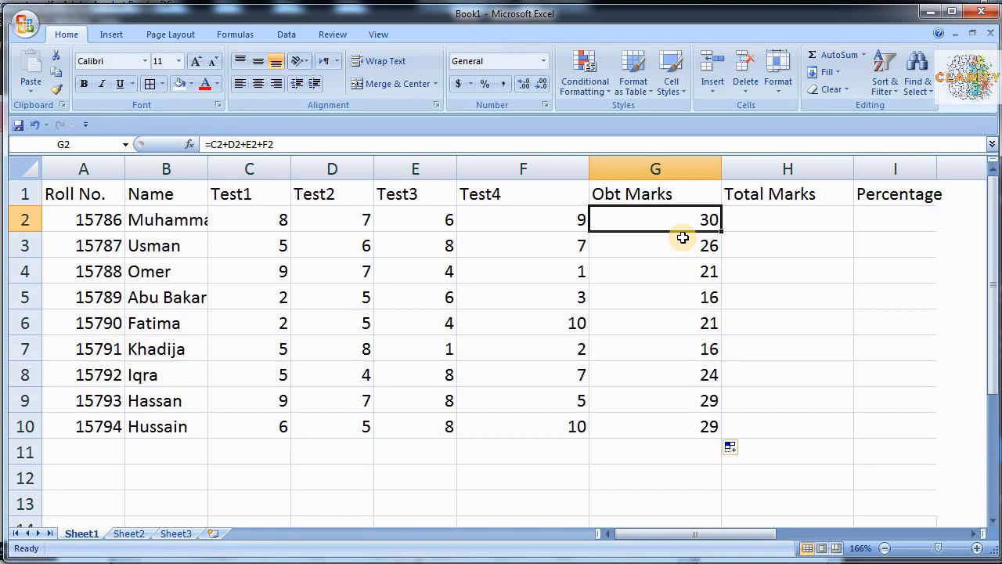
pyautogui.doubleClick(676, 245)
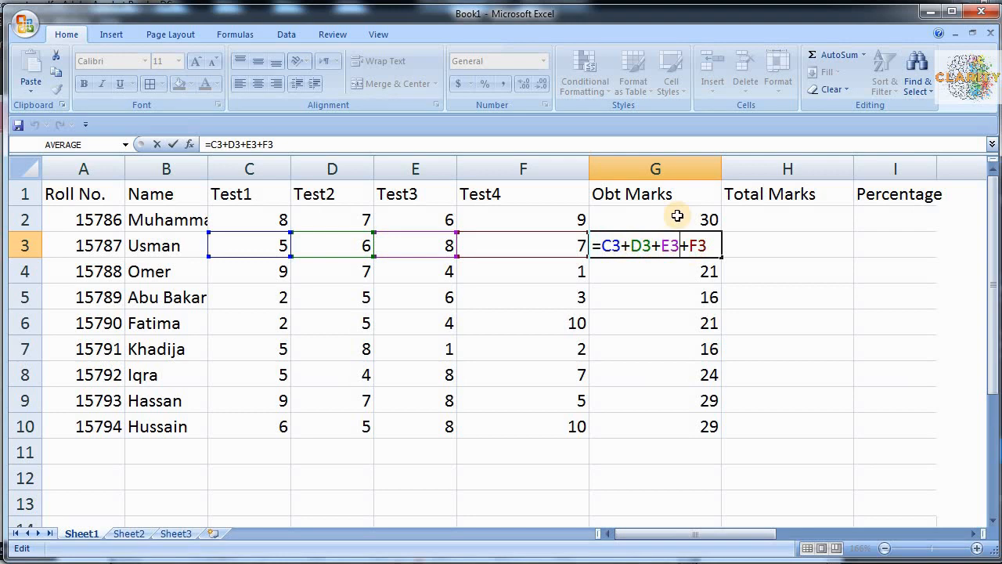
pyautogui.click(637, 265)
pyautogui.doubleClick(644, 271)
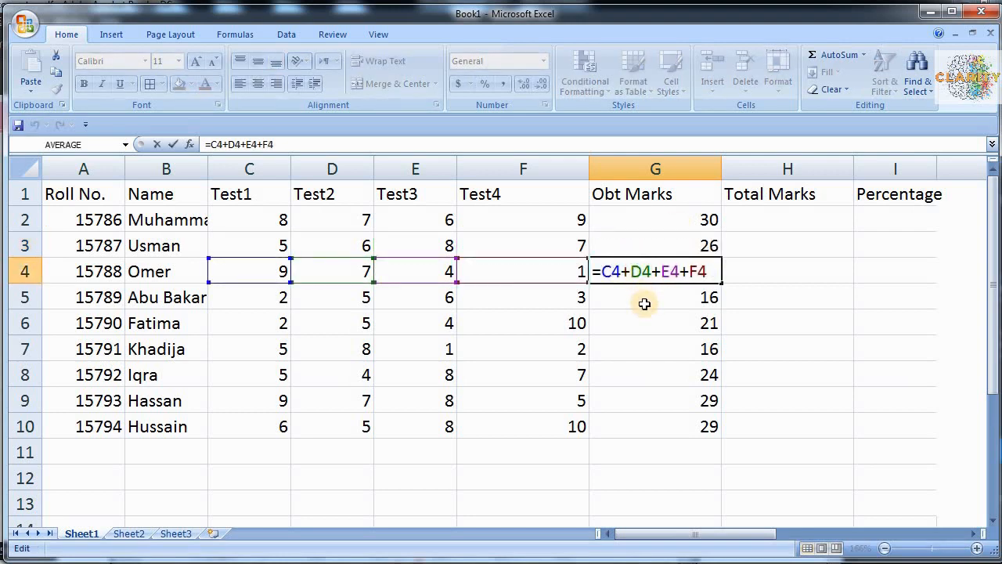
pyautogui.click(640, 302)
pyautogui.doubleClick(640, 301)
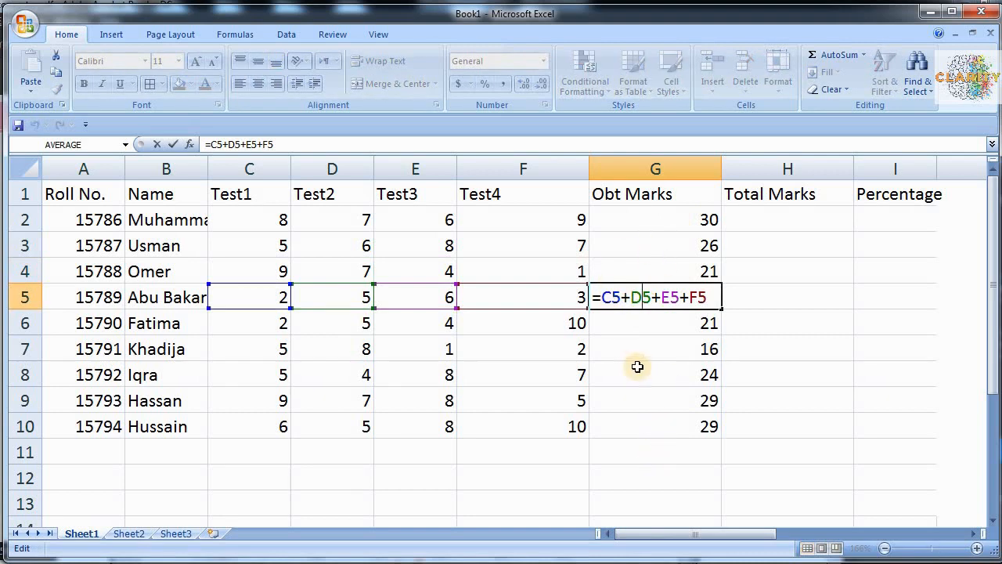
pyautogui.click(678, 219)
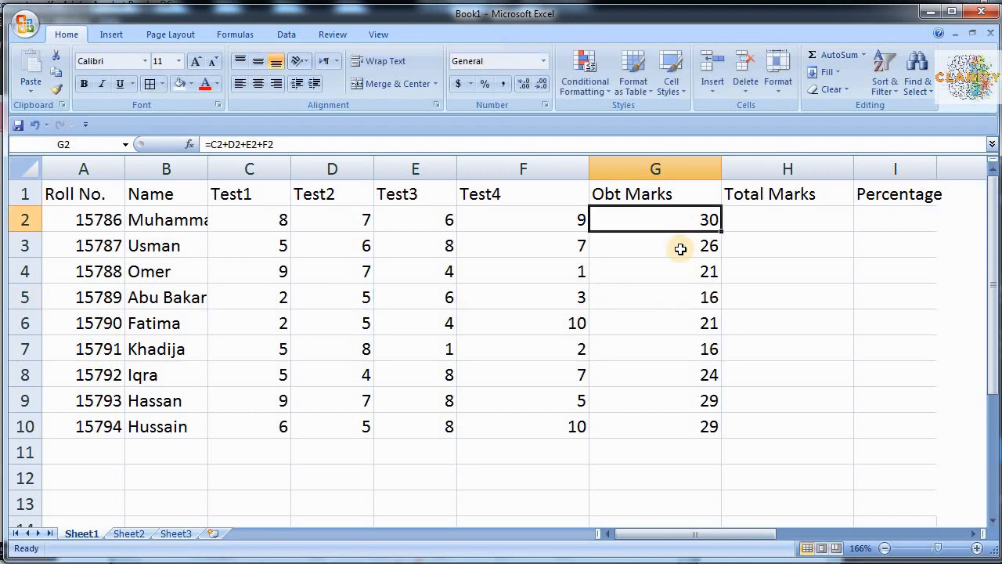
pyautogui.click(680, 249)
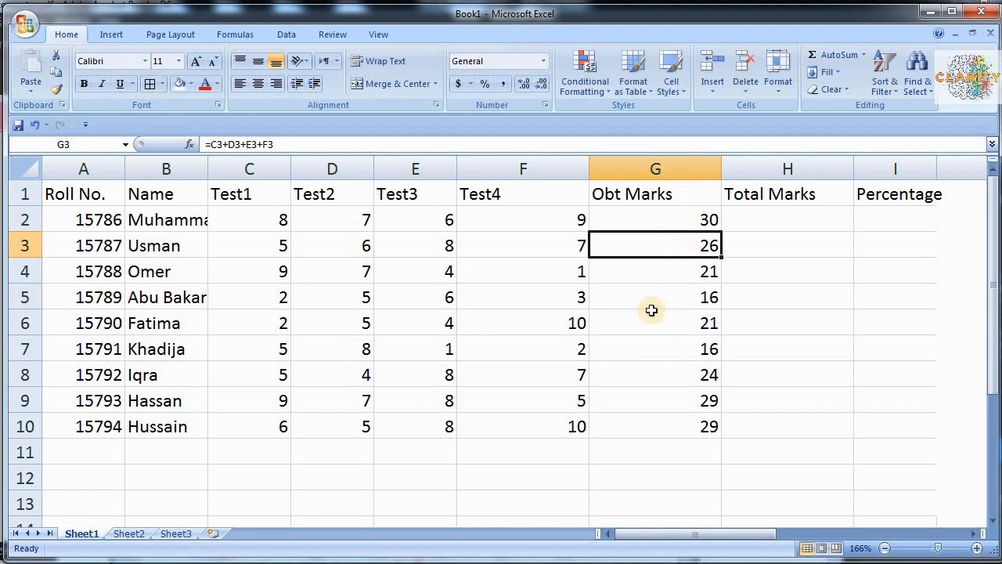
# Replace the formula in G2 with a SUM function listing the four test cells separately, =SUM(C2,D2,E2,F2).
pyautogui.click(679, 225)
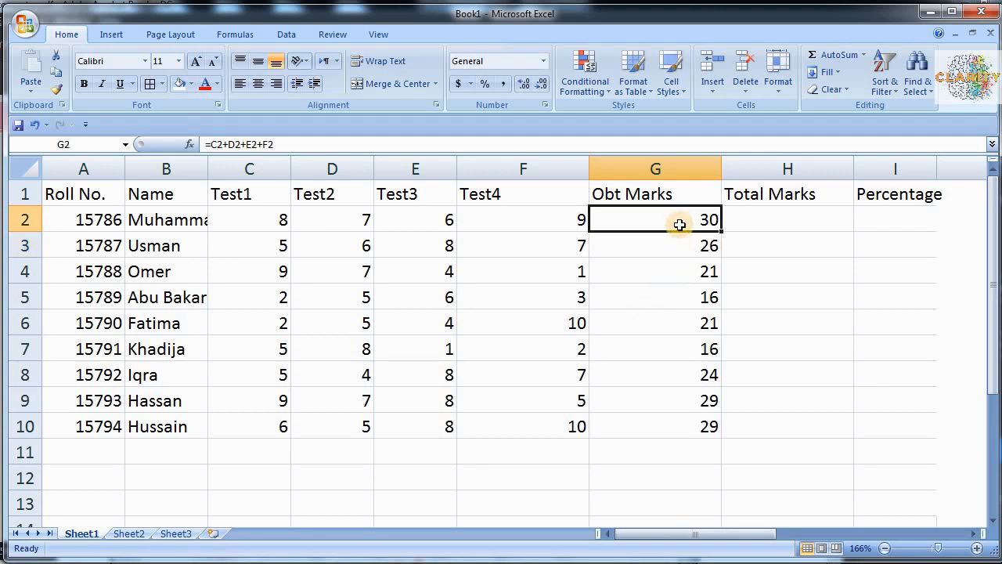
pyautogui.write('=')
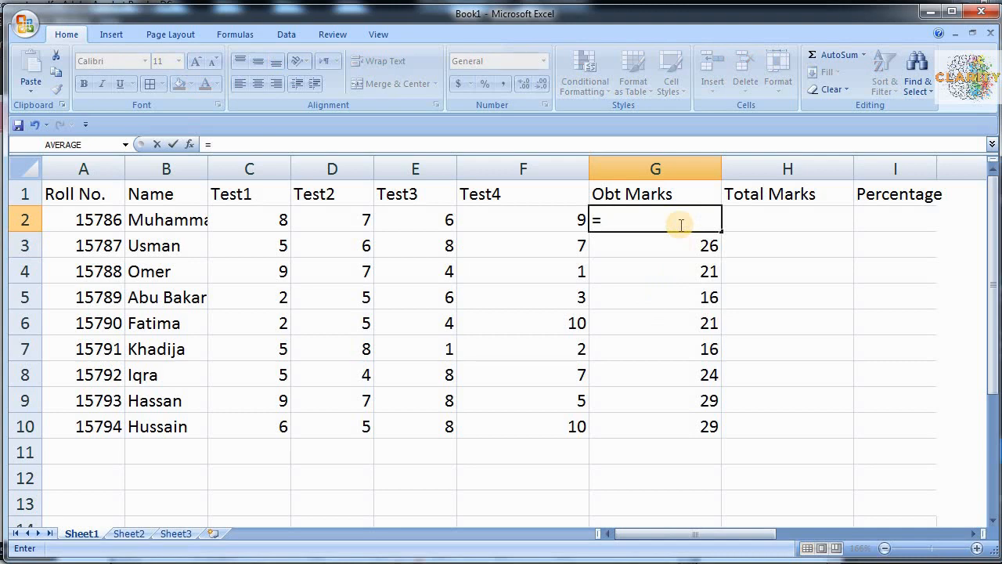
pyautogui.write('s')
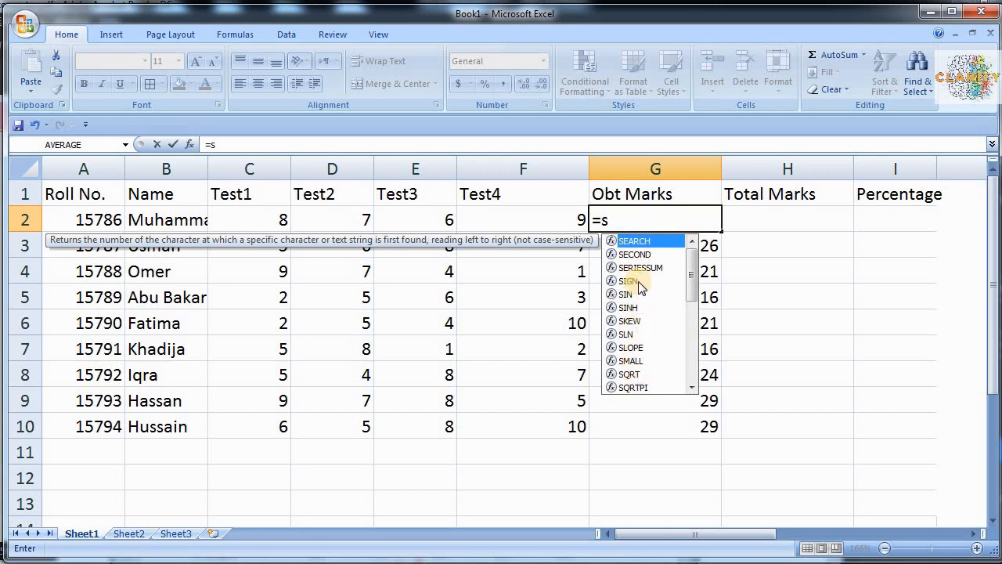
pyautogui.write('u')
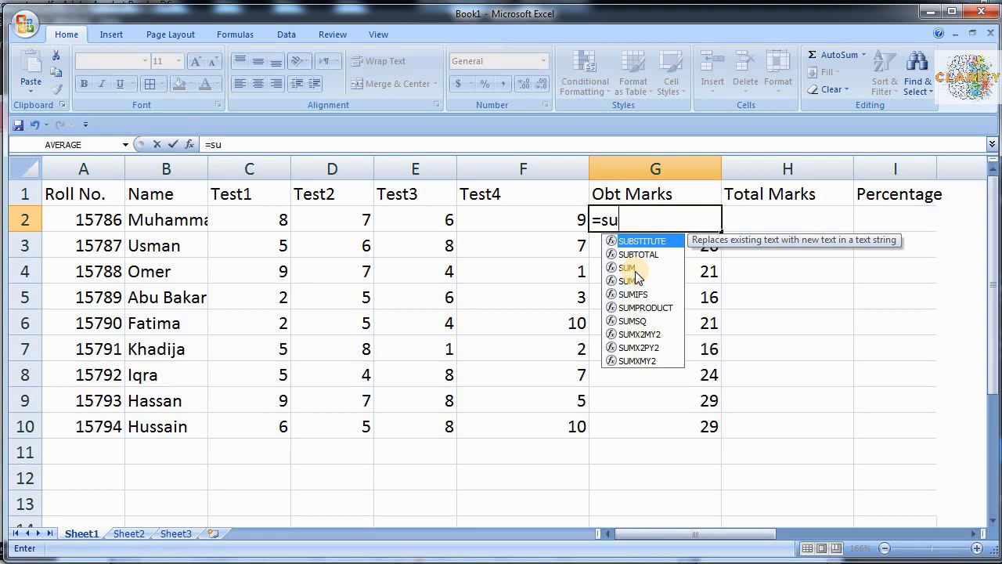
pyautogui.write('m(')
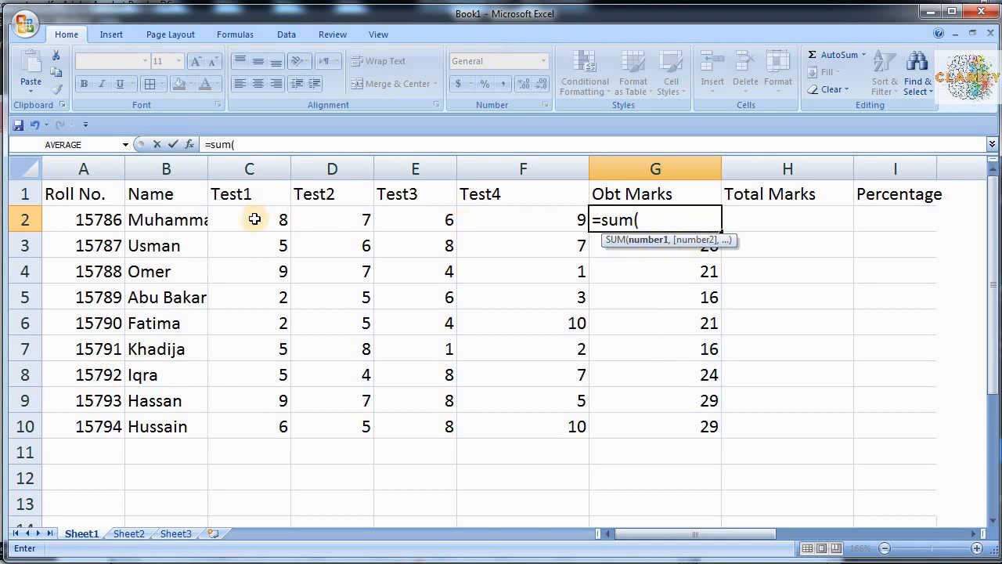
pyautogui.click(254, 219)
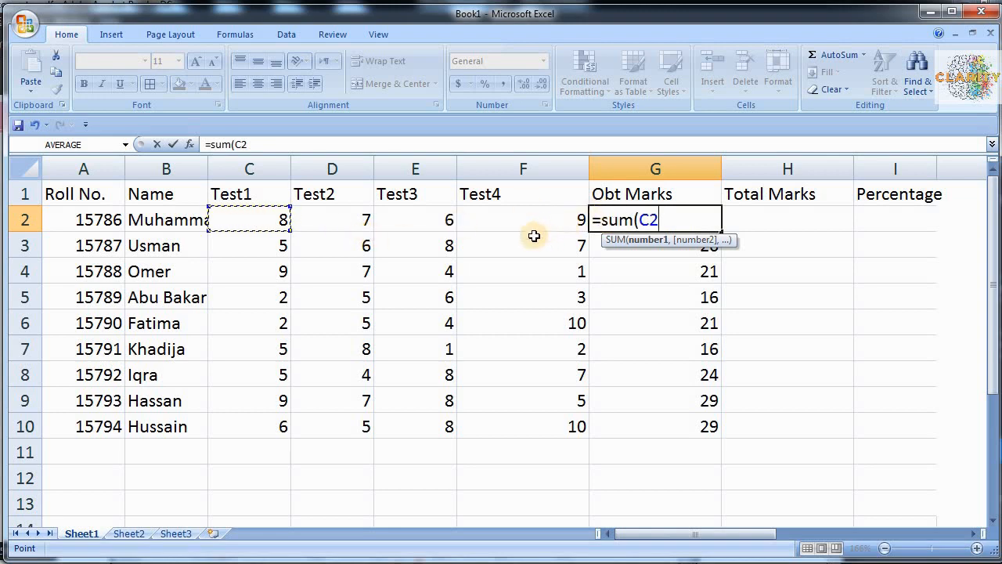
pyautogui.write(',')
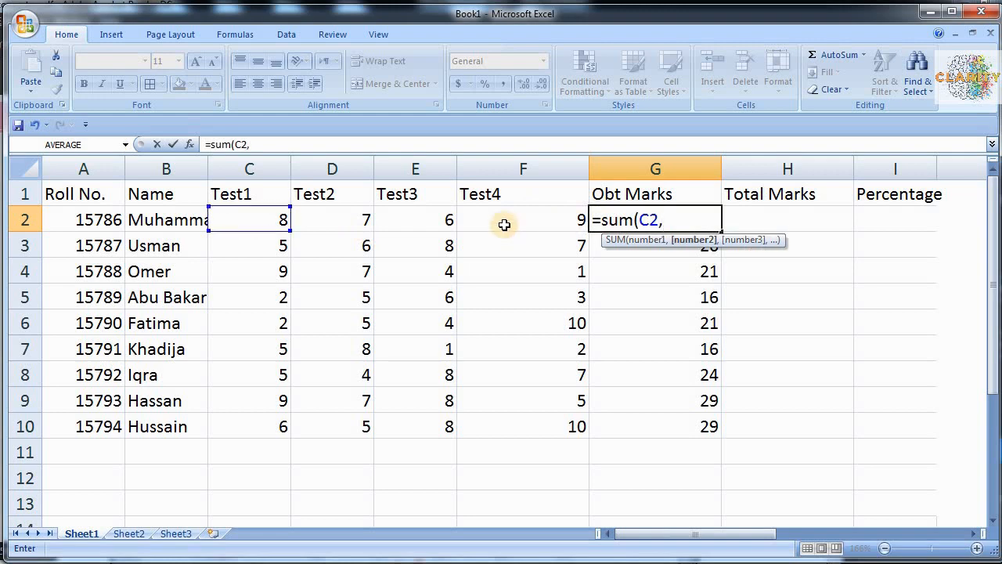
pyautogui.click(366, 225)
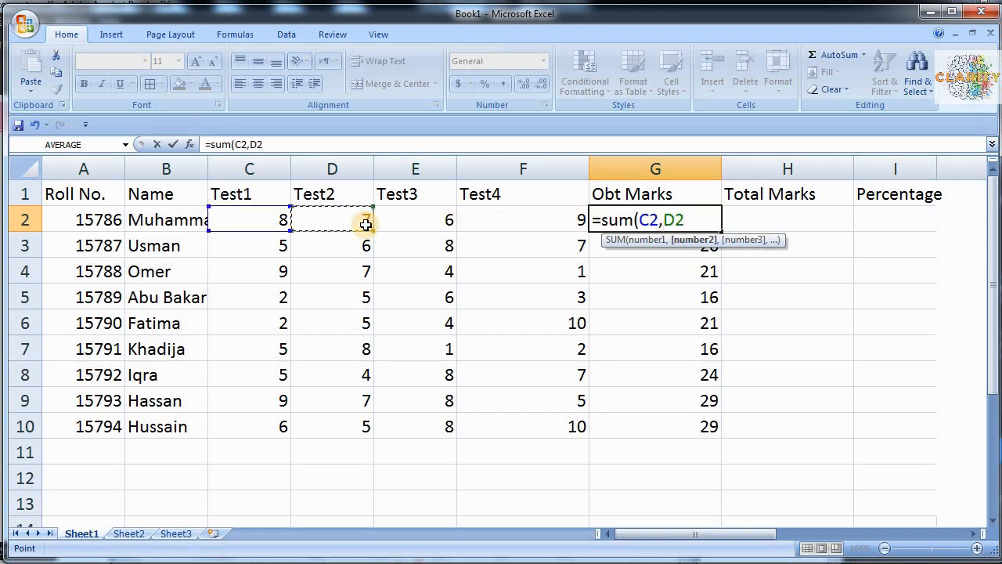
pyautogui.write(',')
pyautogui.click(393, 222)
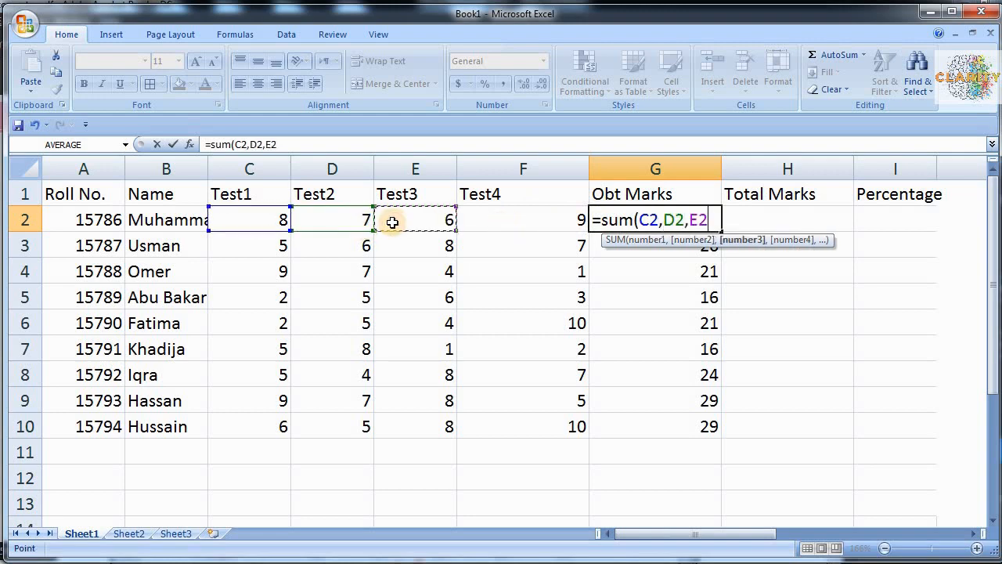
pyautogui.write(',')
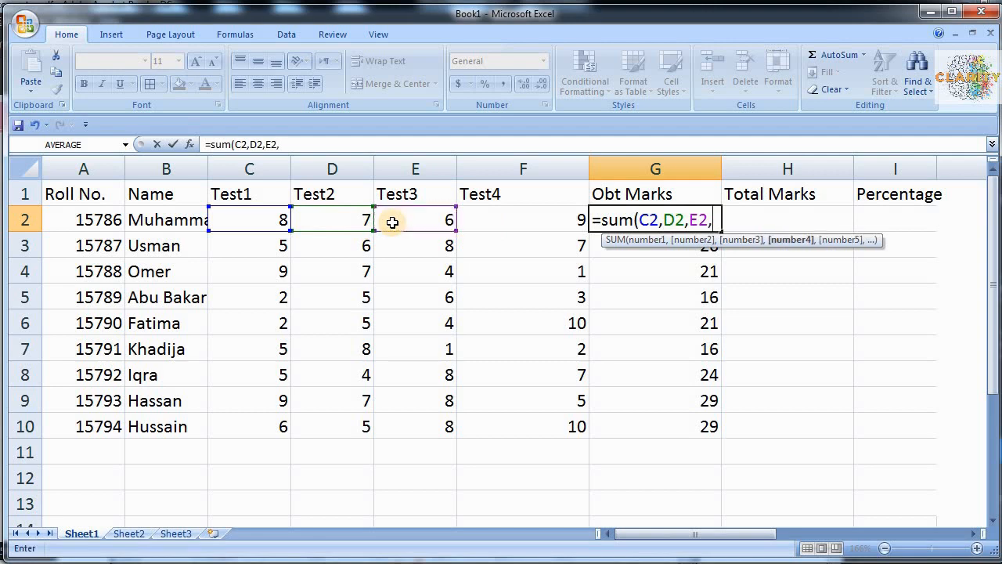
pyautogui.click(497, 217)
pyautogui.hotkey('ctrl', 'Return')
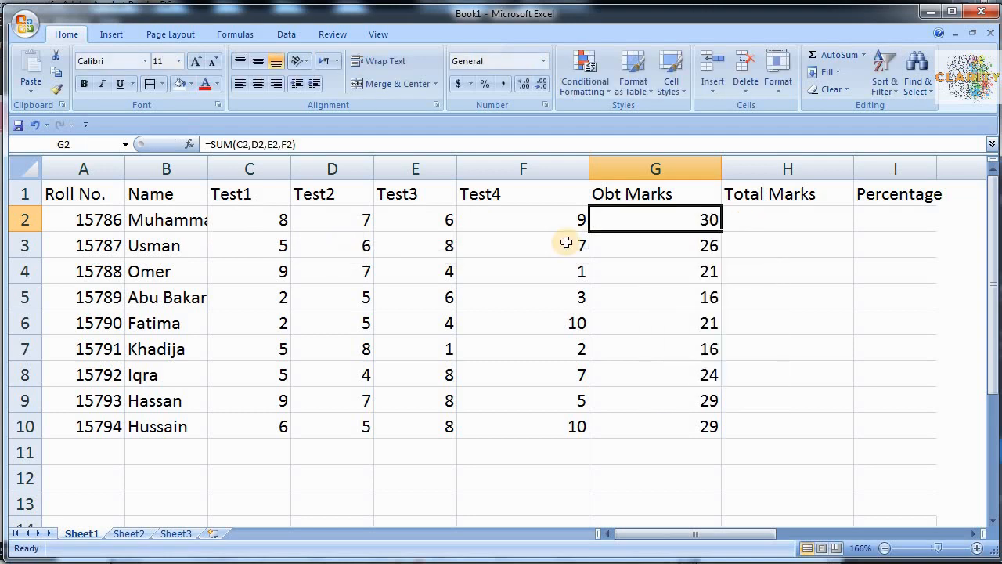
# Replace the separate cell references in G2 with a cell range, =SUM(C2:F2), and fill the formula down to G10.
pyautogui.doubleClick(703, 220)
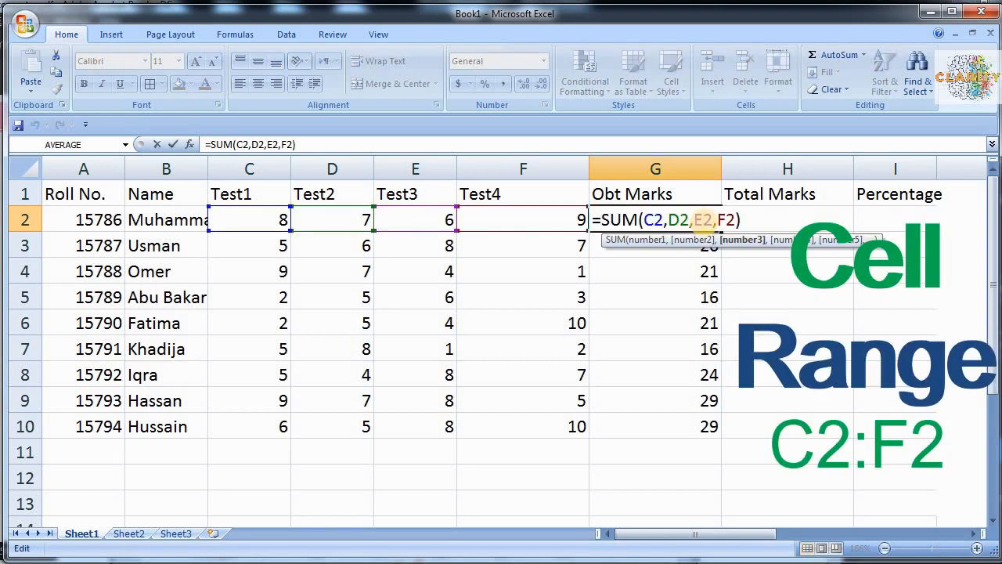
pyautogui.click(741, 223)
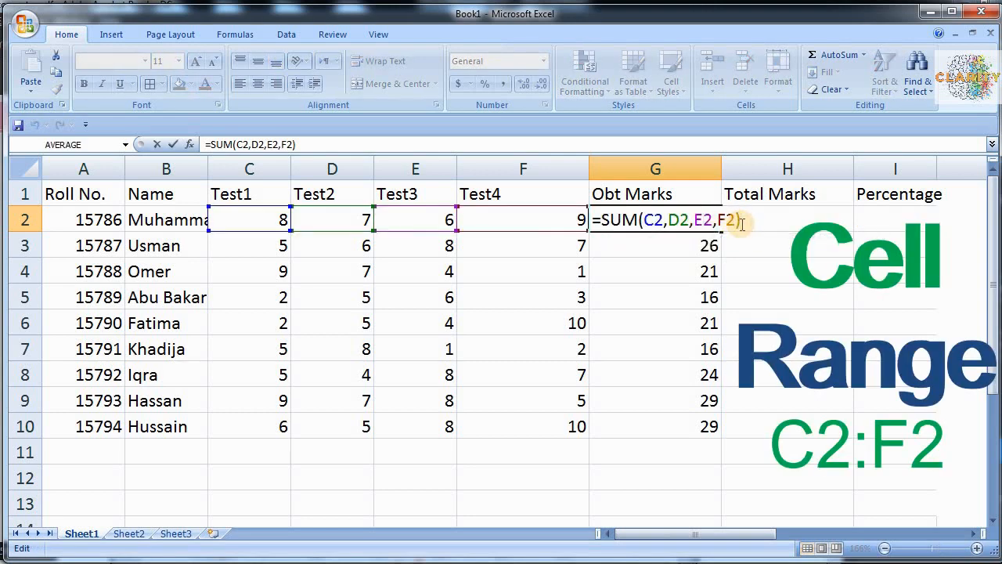
pyautogui.press('BackSpace')
pyautogui.press('BackSpace')
pyautogui.press('BackSpace')
pyautogui.press('BackSpace')
pyautogui.press('BackSpace')
pyautogui.press('BackSpace')
pyautogui.press('BackSpace')
pyautogui.press('BackSpace')
pyautogui.press('BackSpace')
pyautogui.press('BackSpace')
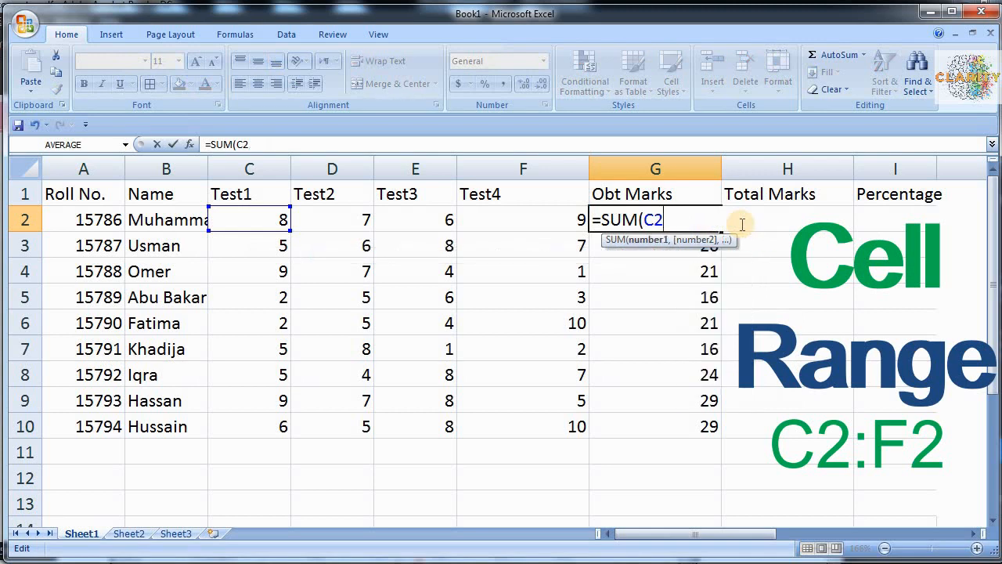
pyautogui.press('BackSpace')
pyautogui.press('BackSpace')
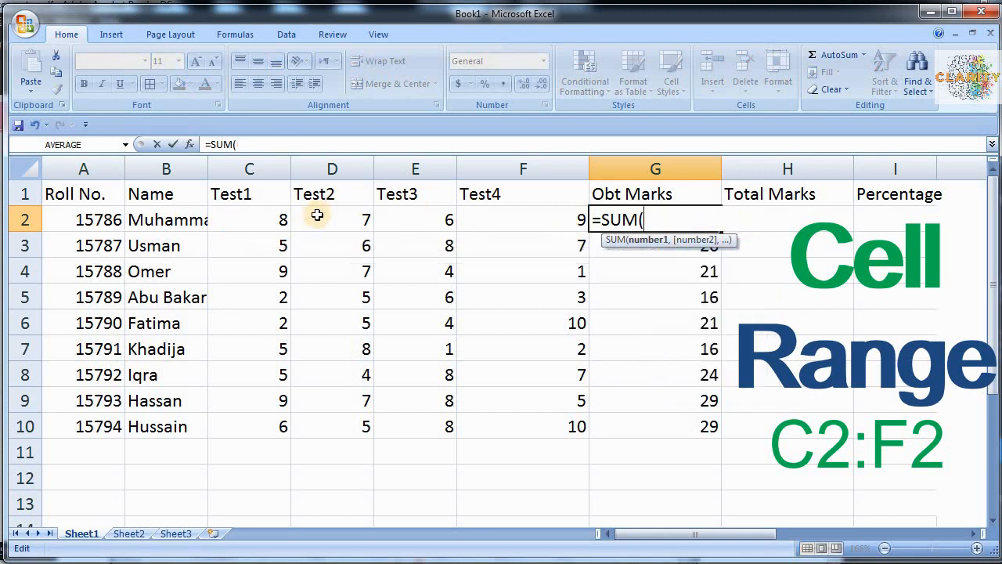
pyautogui.click(259, 217)
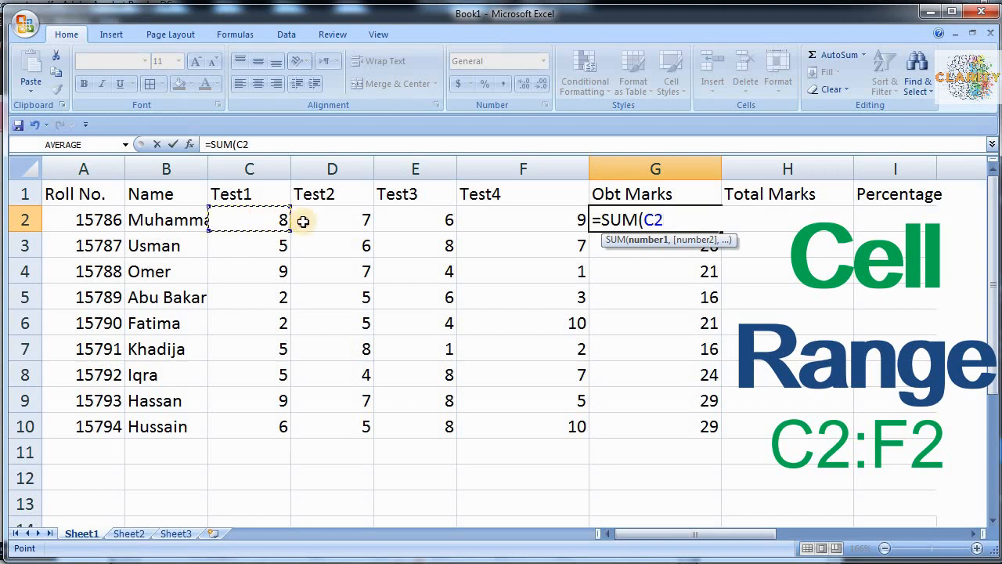
pyautogui.moveTo(303, 222); pyautogui.dragTo(519, 220)
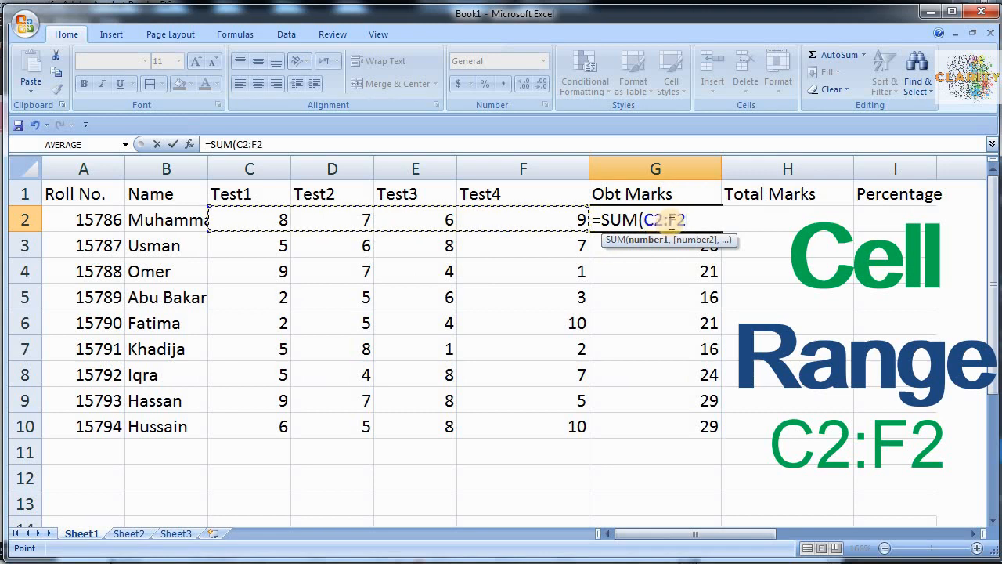
pyautogui.hotkey('ctrl', 'Return')
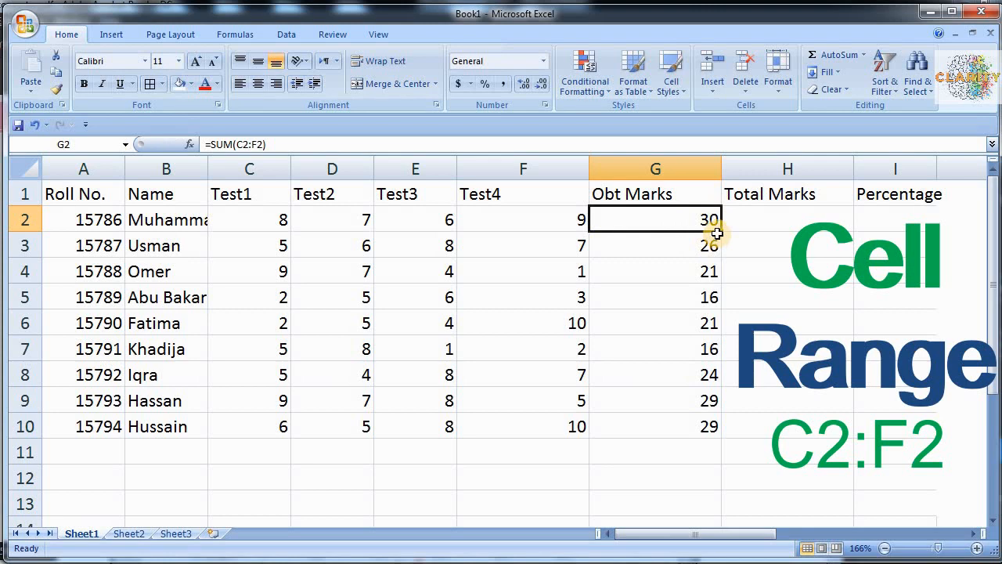
pyautogui.moveTo(720, 231); pyautogui.dragTo(727, 431)
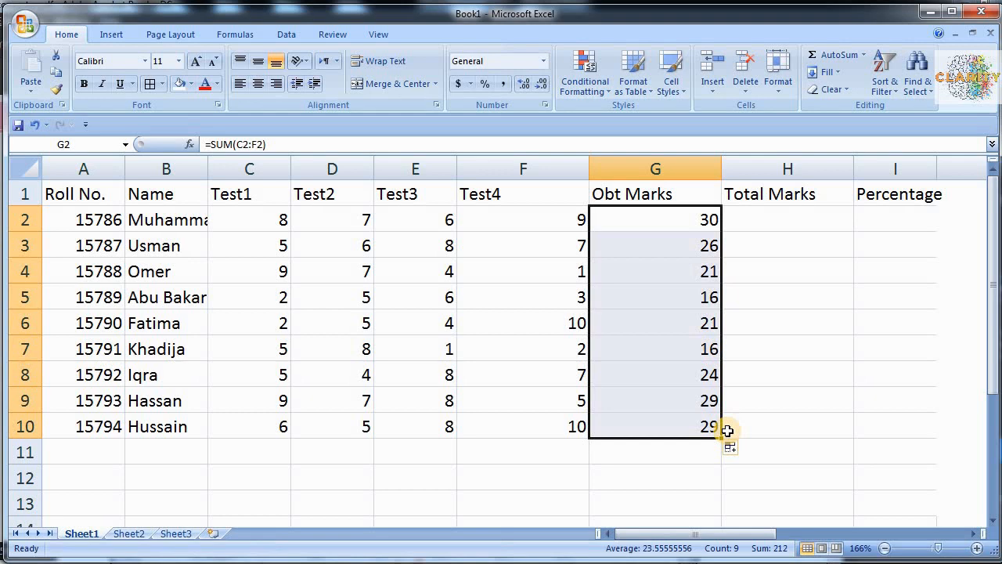
pyautogui.click(674, 216)
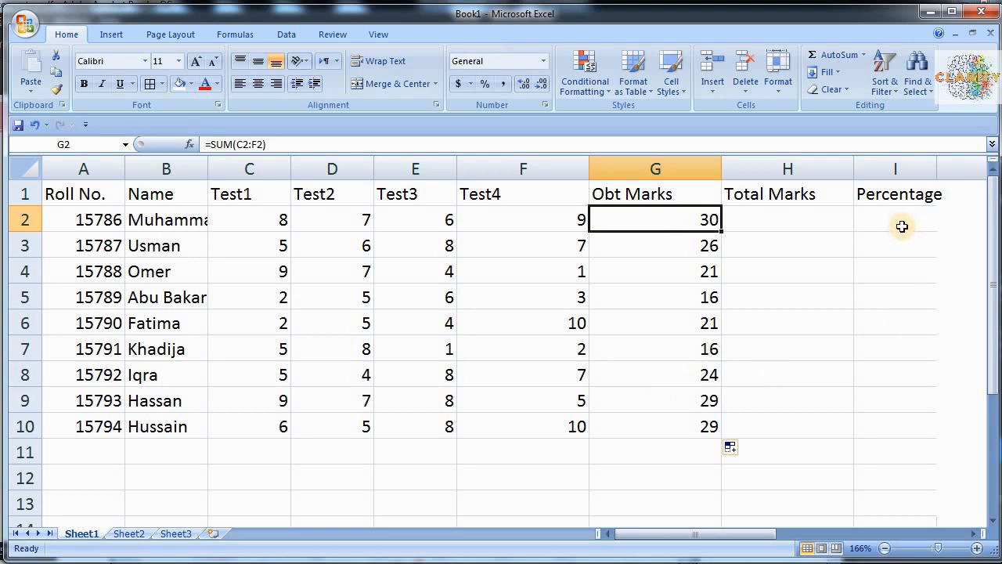
# Enter 40 as the total marks in H2 for the first student.
pyautogui.click(902, 226)
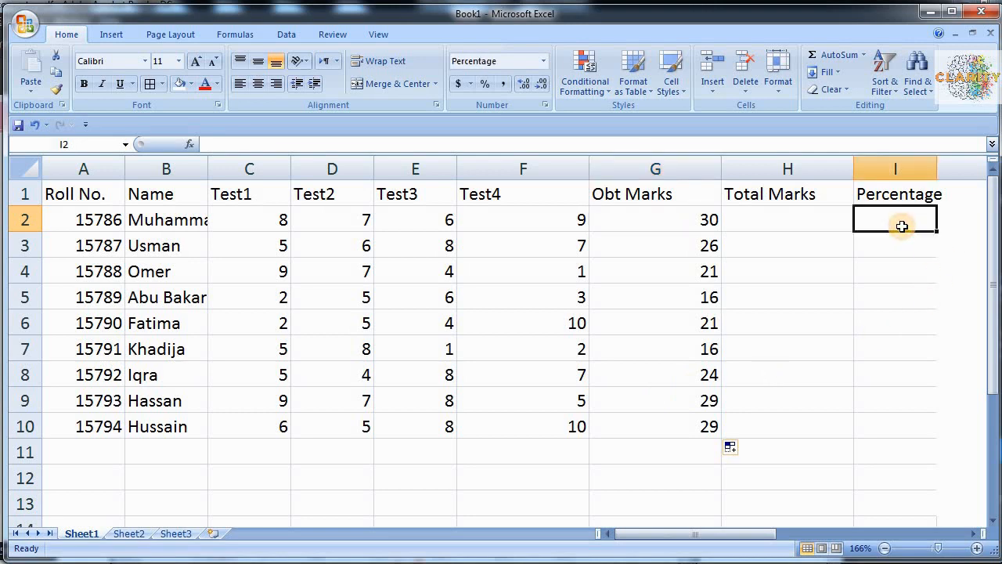
pyautogui.click(802, 226)
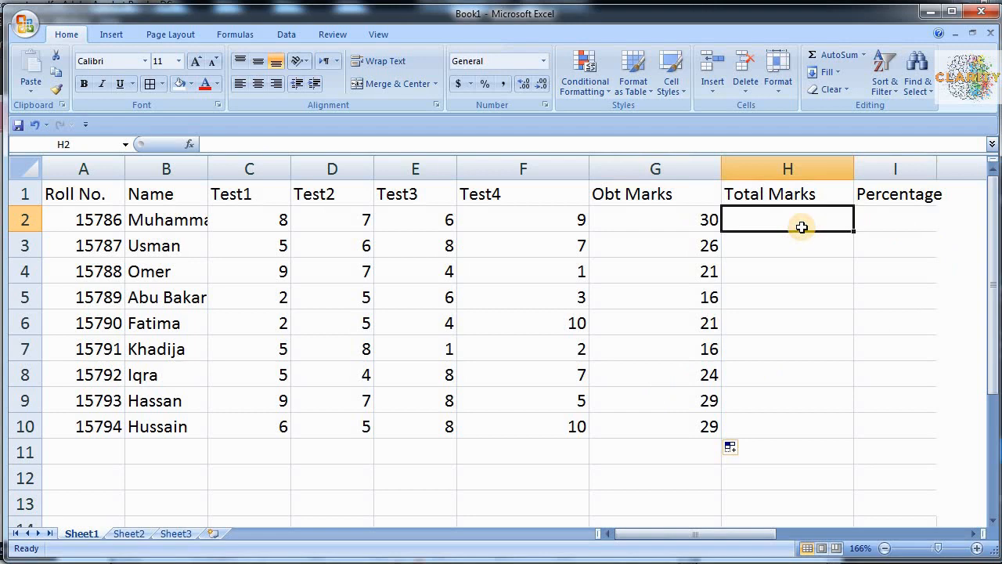
pyautogui.write('40')
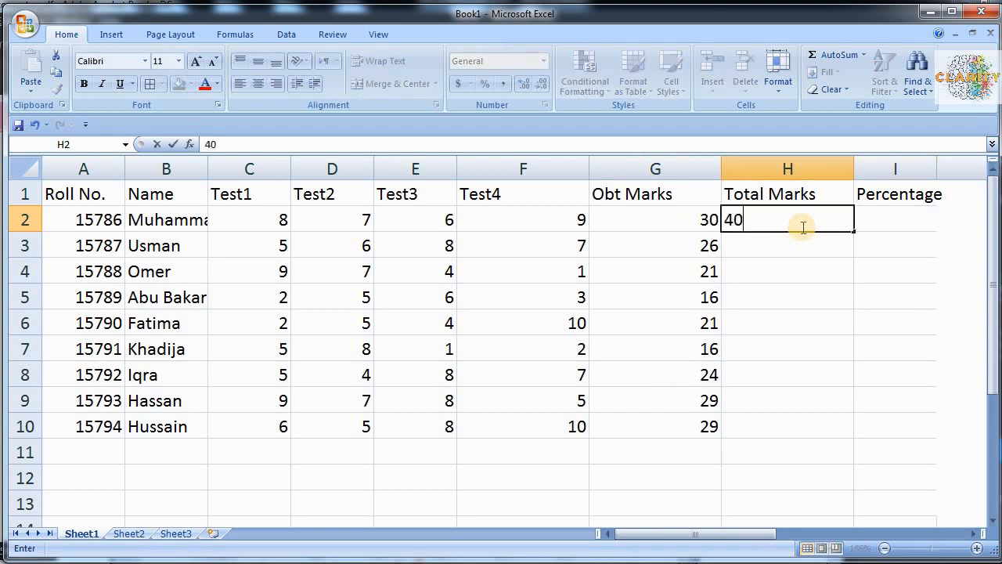
pyautogui.press('Return')
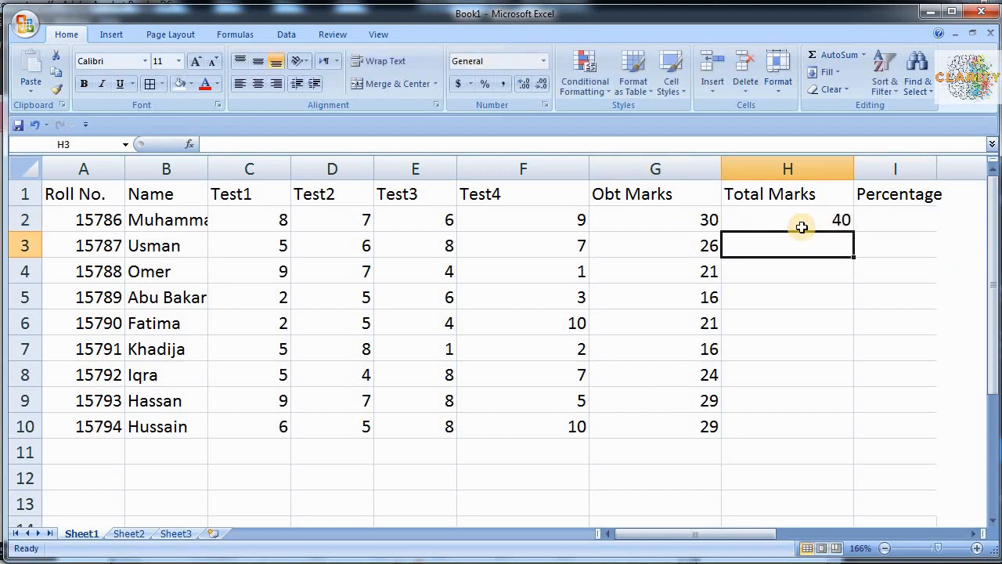
# Calculate the first student's percentage in I2 with the formula =G2/H2*100.
pyautogui.click(917, 212)
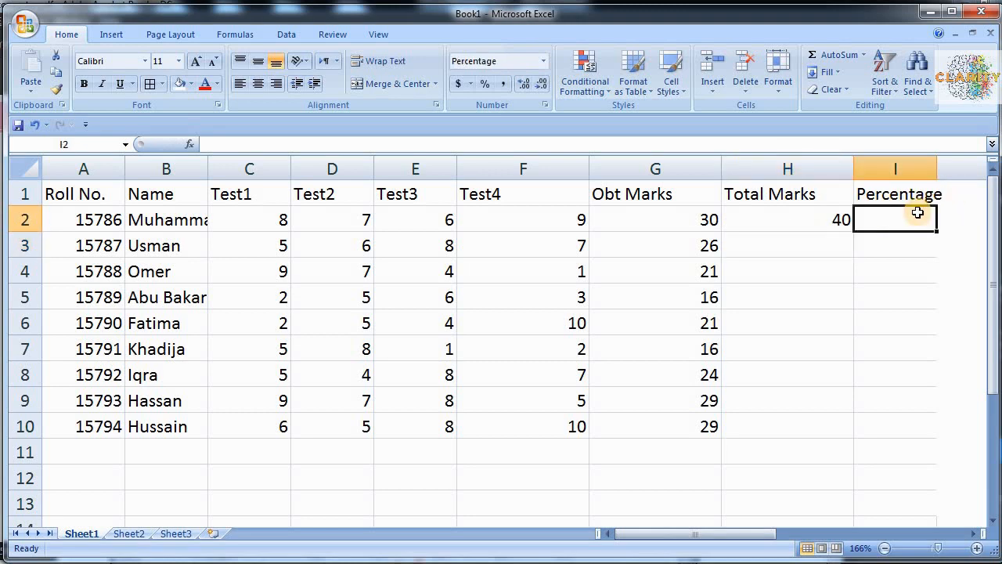
pyautogui.write('=')
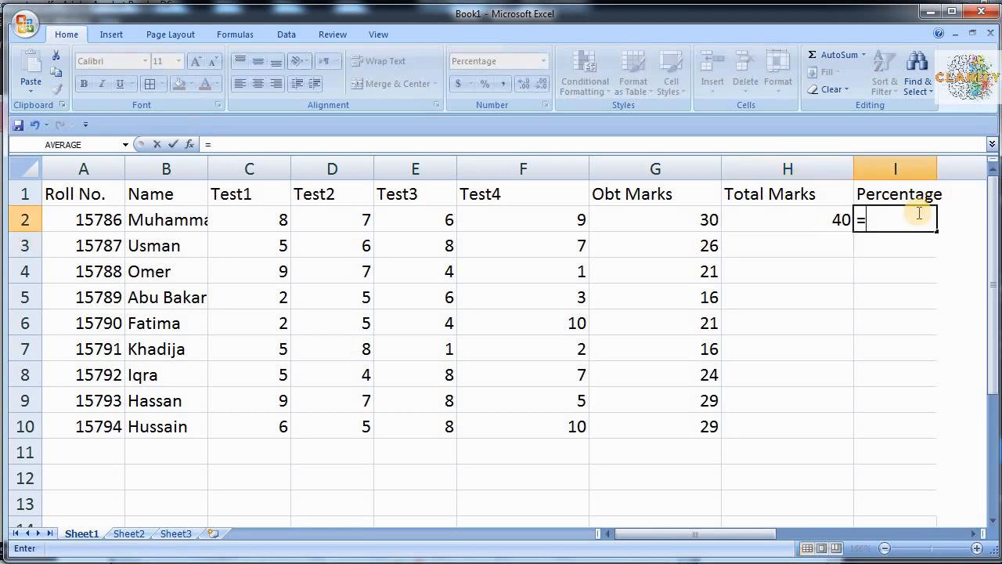
pyautogui.click(663, 224)
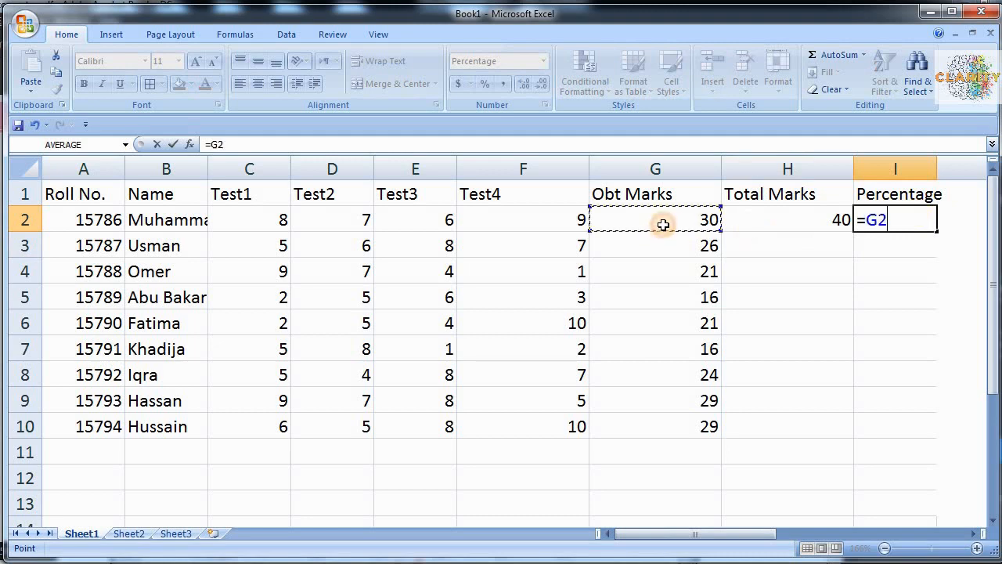
pyautogui.write('/')
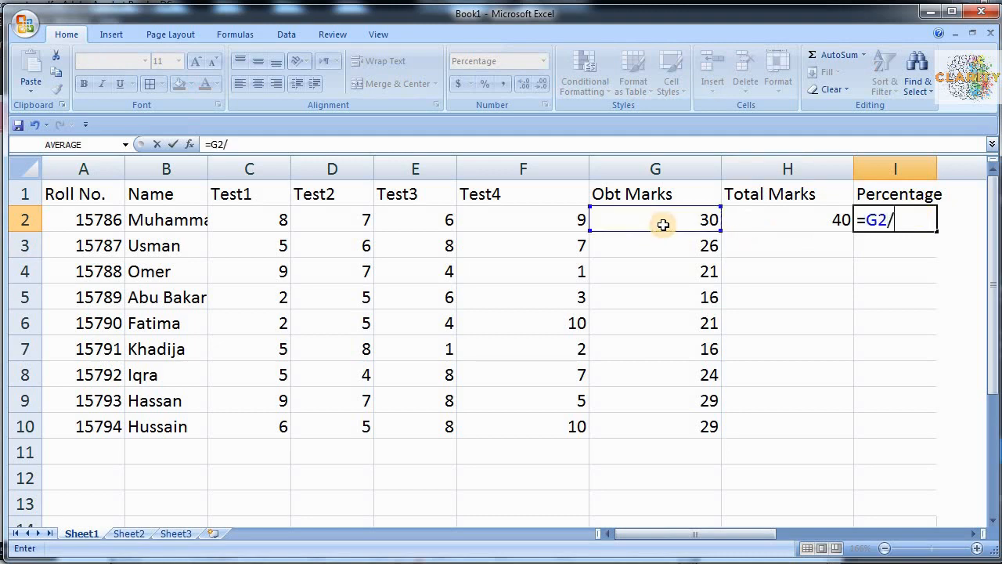
pyautogui.click(751, 222)
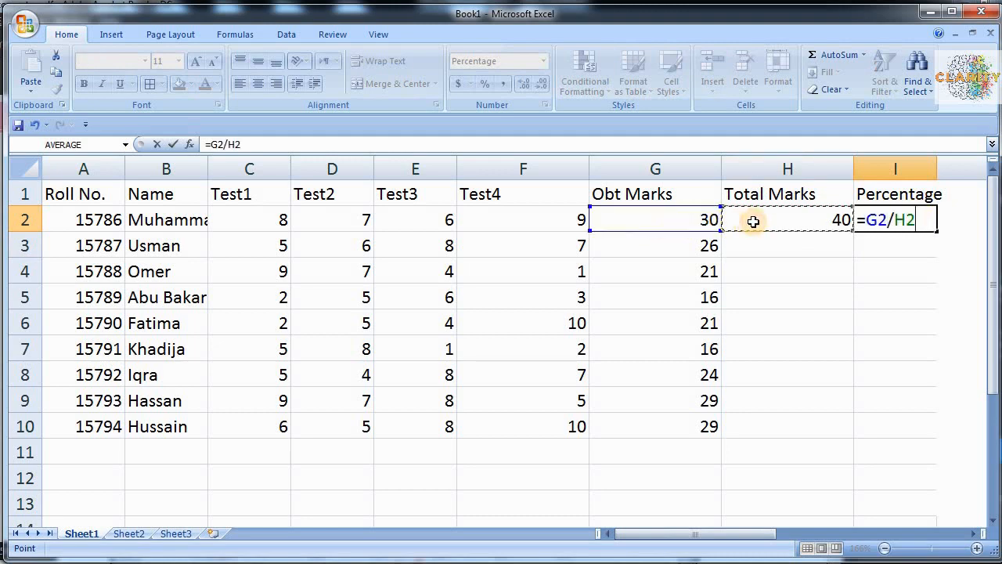
pyautogui.write('*10')
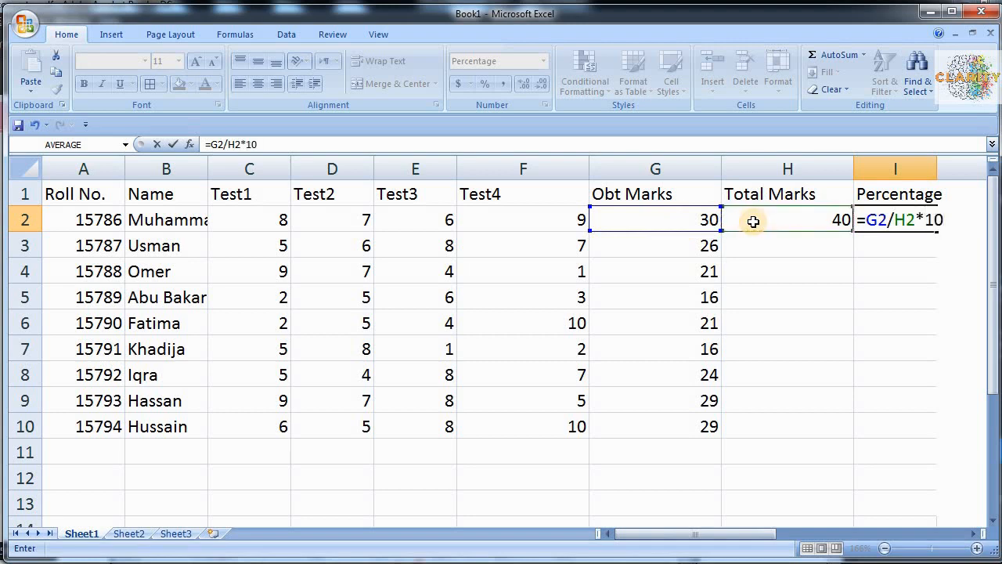
pyautogui.write('0')
pyautogui.press('Return')
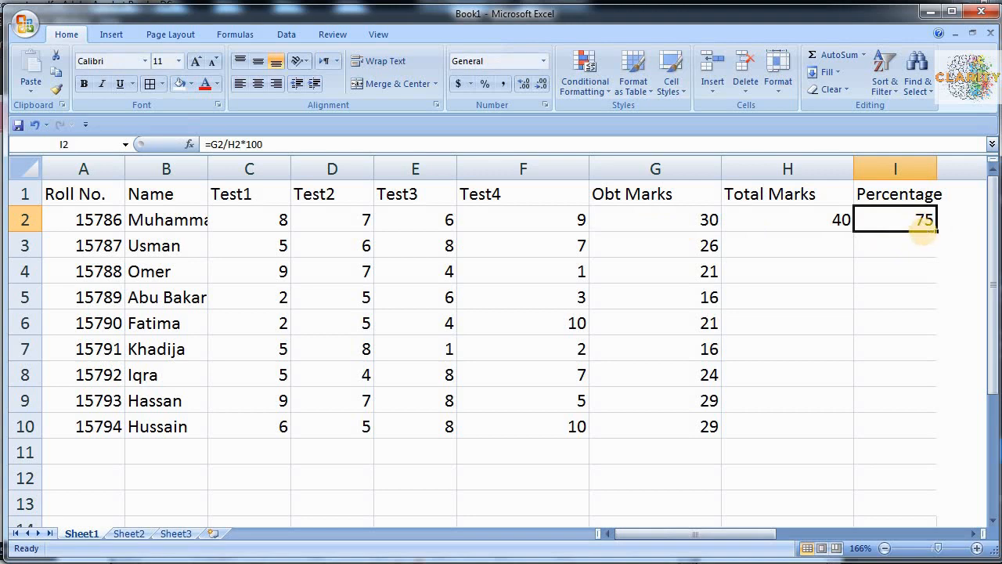
# Remove the multiplication by 100 from the percentage formula in I2, leaving =G2/H2.
pyautogui.doubleClick(923, 220)
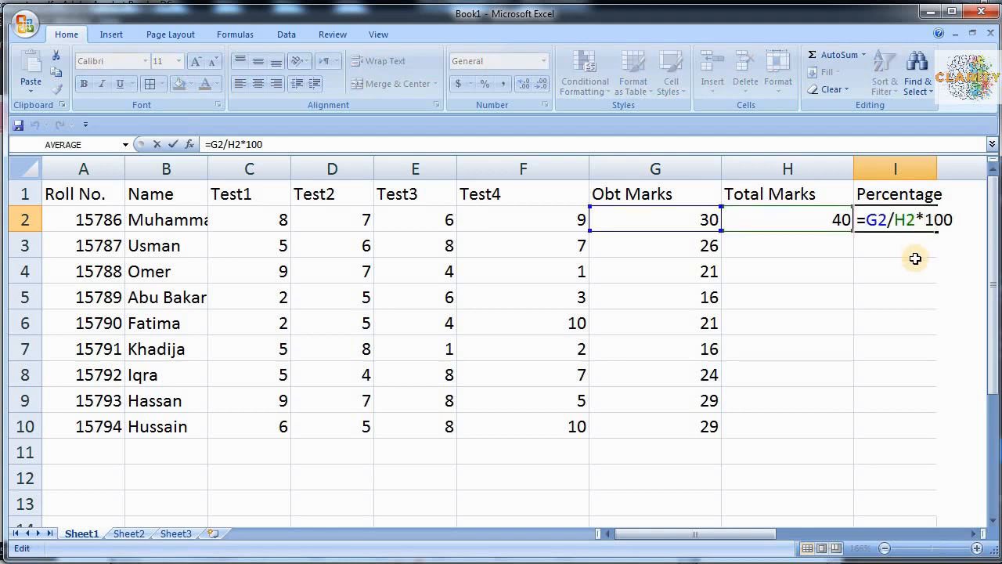
pyautogui.press('Left')
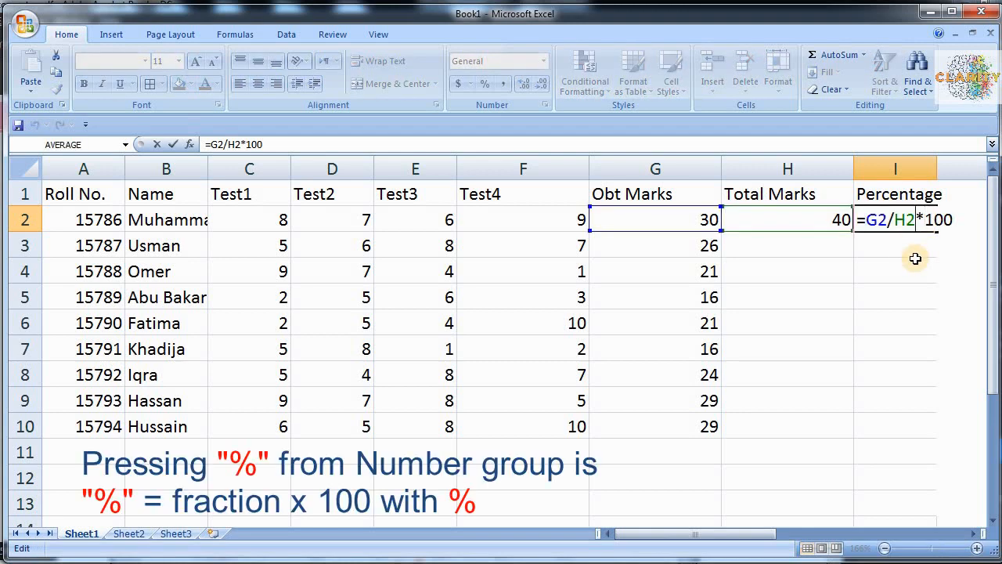
pyautogui.press('Delete')
pyautogui.press('Delete')
pyautogui.press('Delete')
pyautogui.press('Delete')
pyautogui.hotkey('ctrl', 'Return')
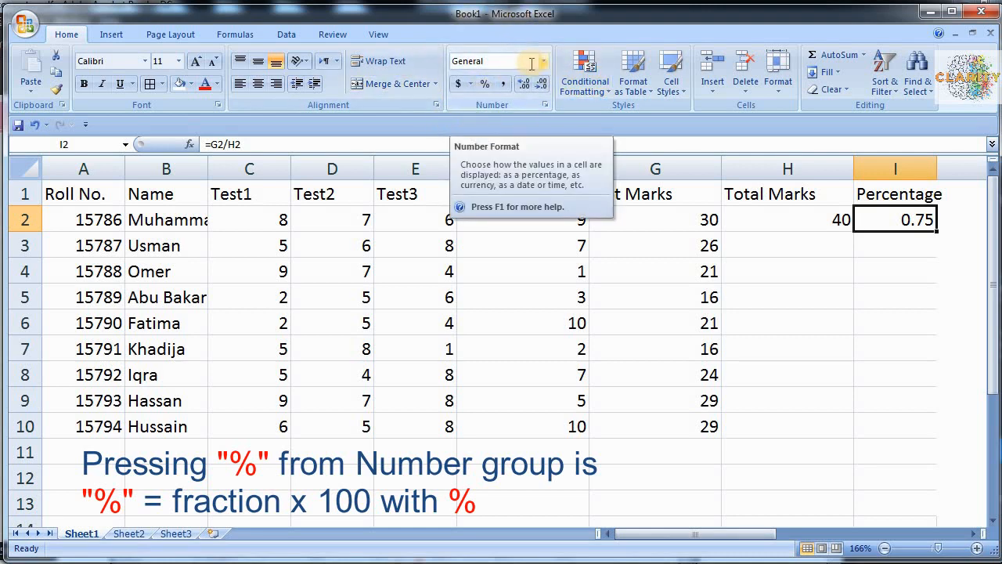
# Apply the percentage number format to I2 and fill its formula down to I10.
pyautogui.click(482, 86)
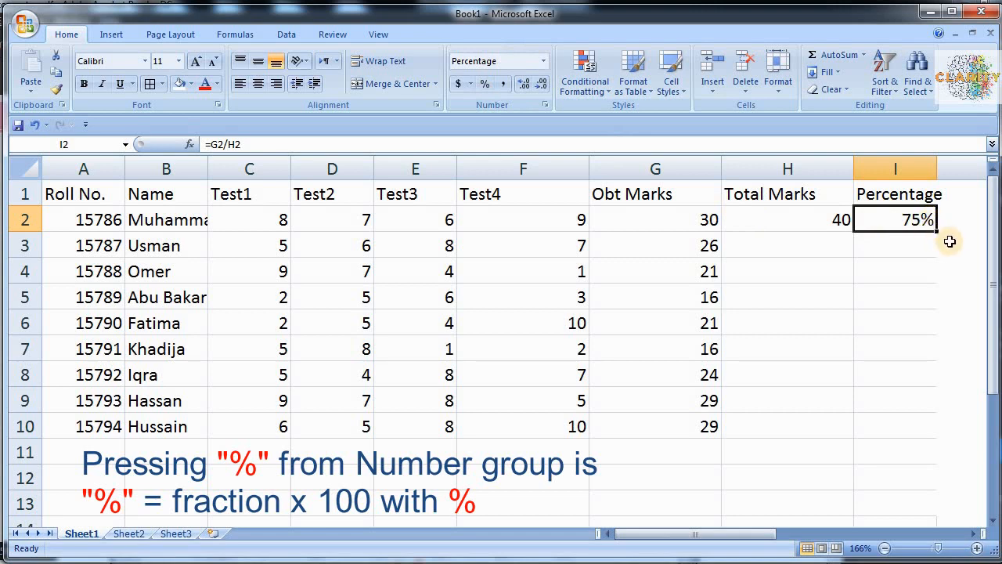
pyautogui.moveTo(937, 231); pyautogui.dragTo(932, 432)
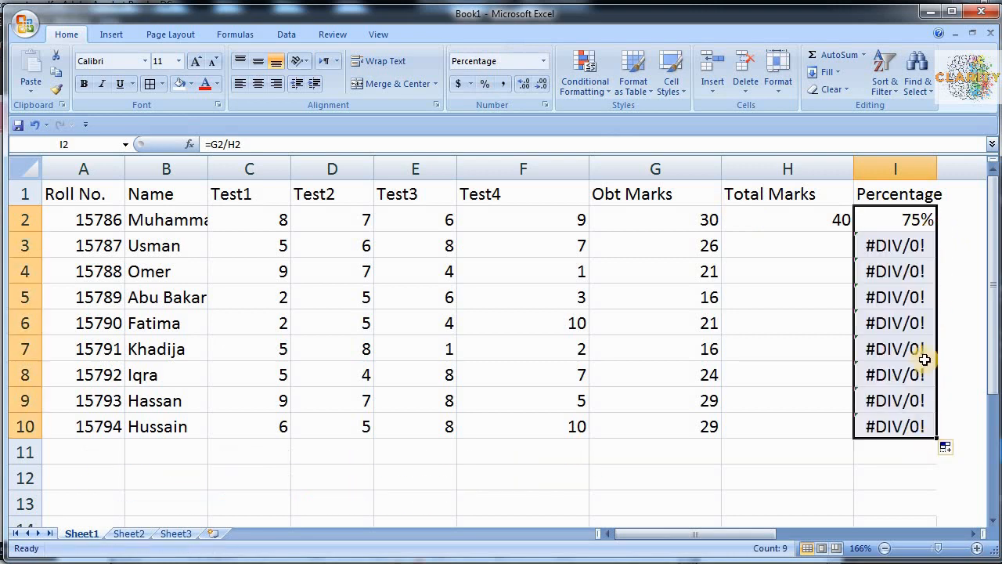
# Change the formula in I3 to =G3/$H$2 with an absolute reference to the total marks, and fill it down to I10.
pyautogui.doubleClick(905, 252)
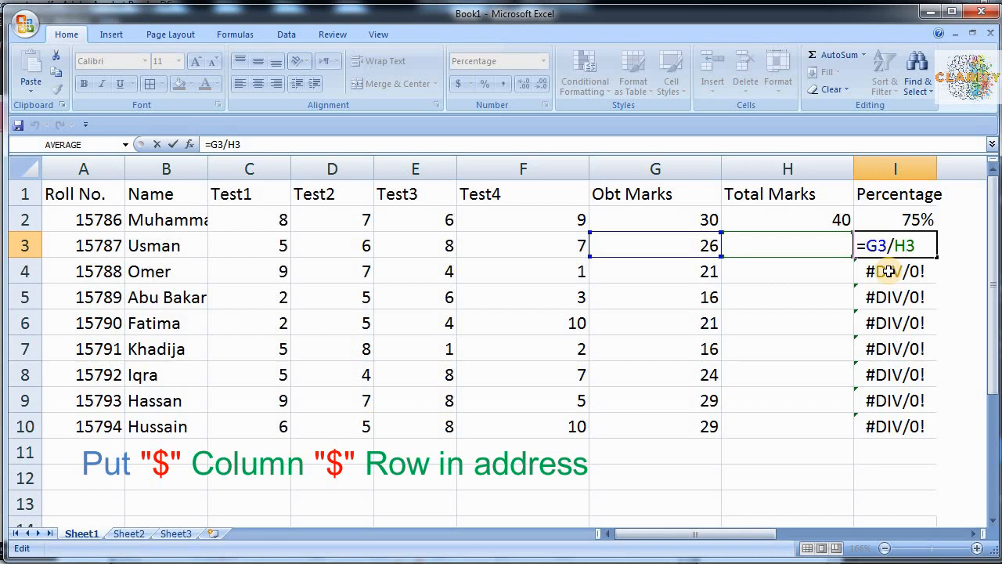
pyautogui.write('$H$')
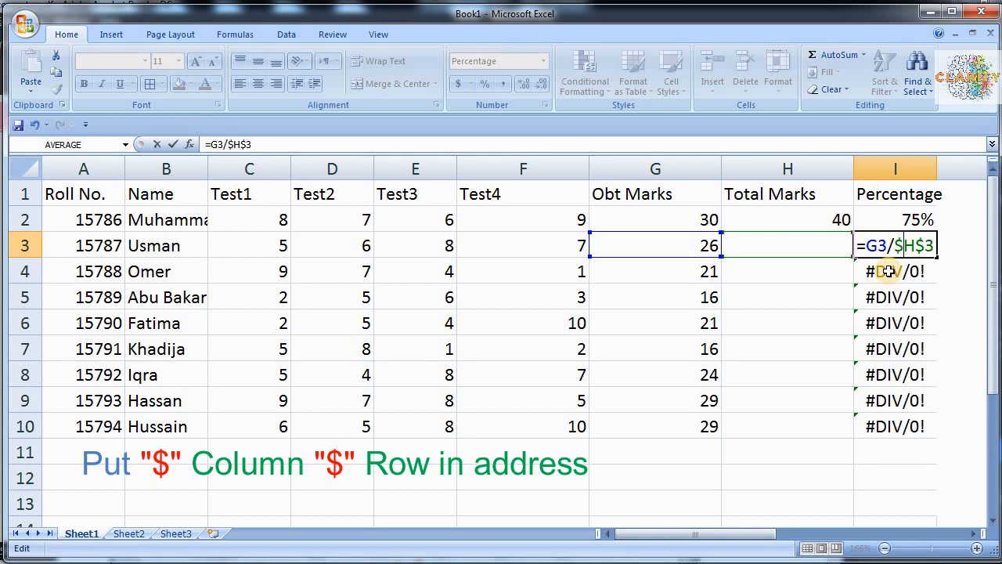
pyautogui.press('Right')
pyautogui.press('Right')
pyautogui.press('Right')
pyautogui.press('BackSpace')
pyautogui.write('2')
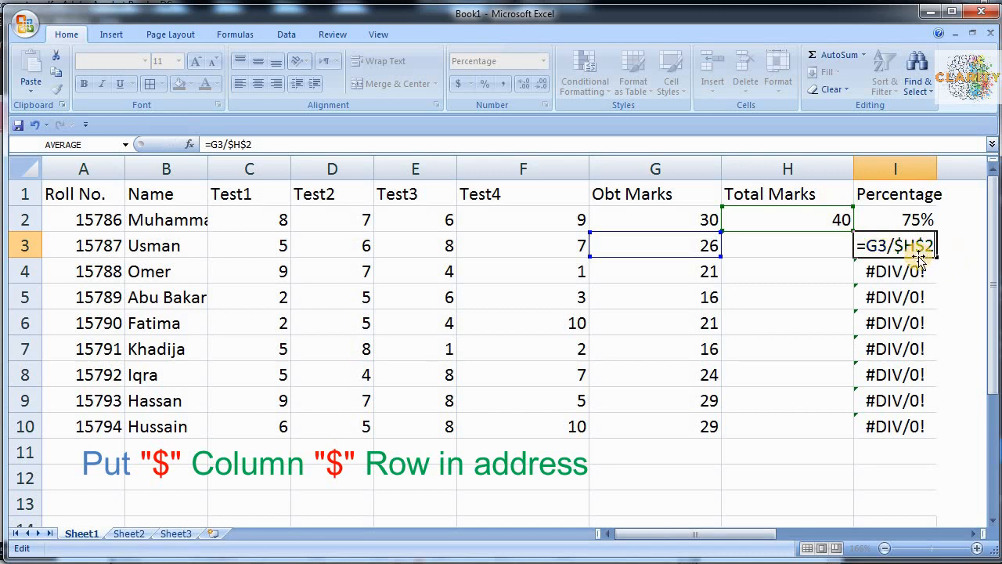
pyautogui.hotkey('ctrl', 'Return')
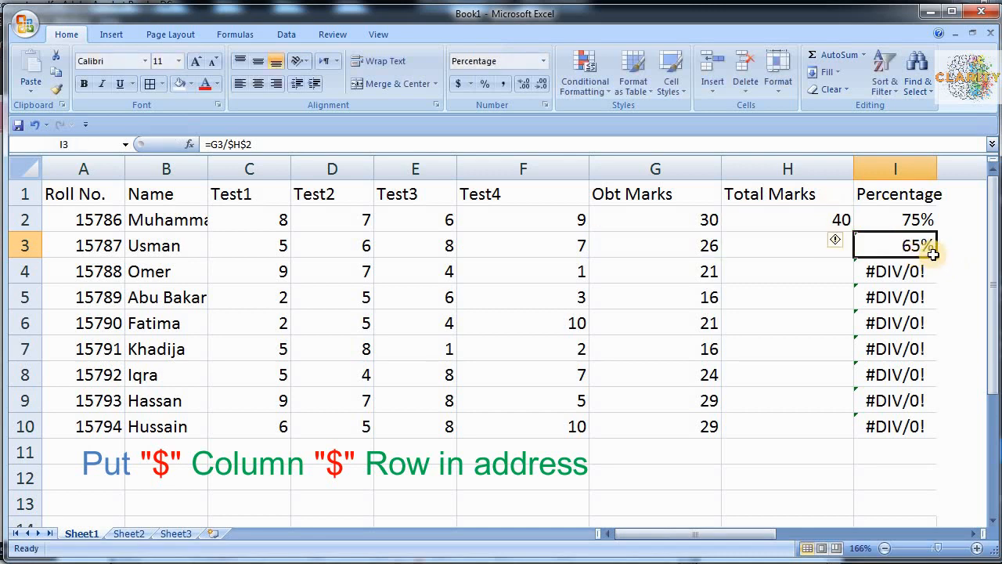
pyautogui.moveTo(936, 255); pyautogui.dragTo(937, 433)
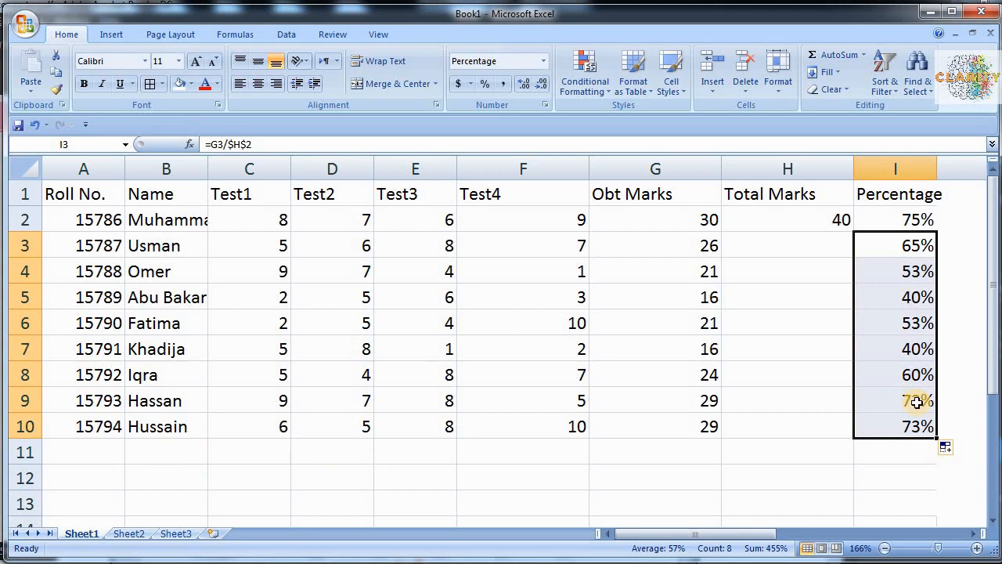
# Calculate the average obtained marks in G11 with the formula =AVERAGE(G2:G10).
pyautogui.click(663, 456)
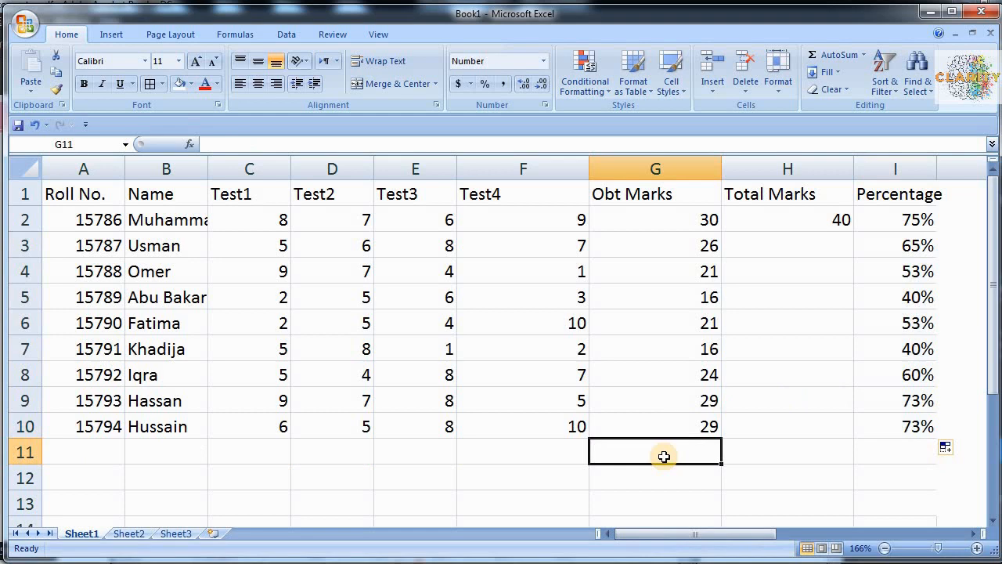
pyautogui.write('=')
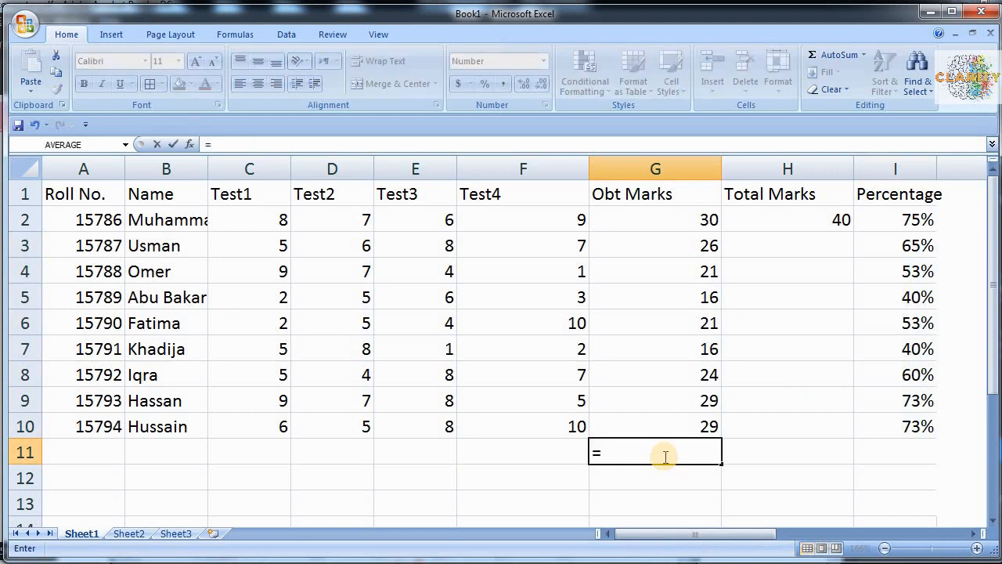
pyautogui.write('average')
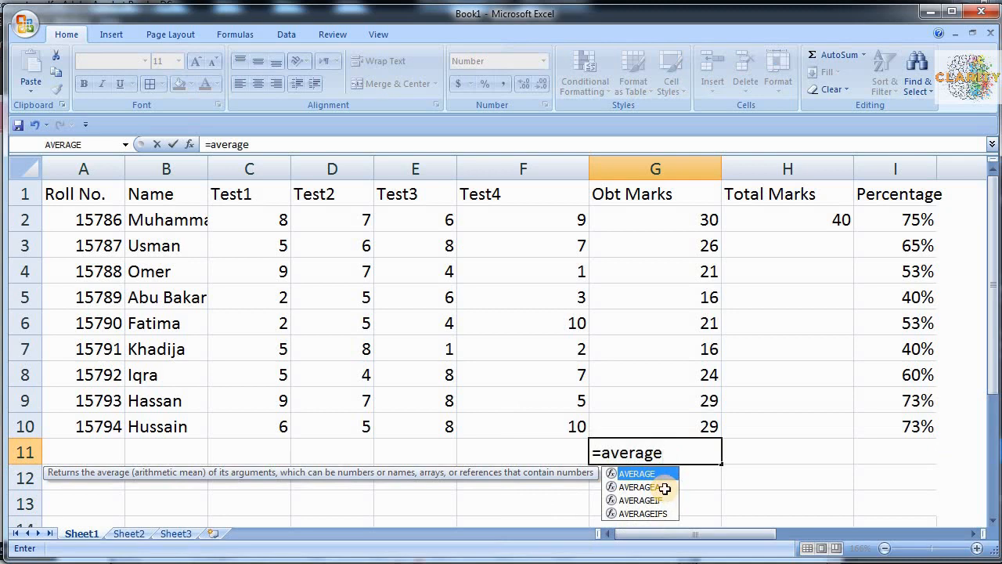
pyautogui.write('(')
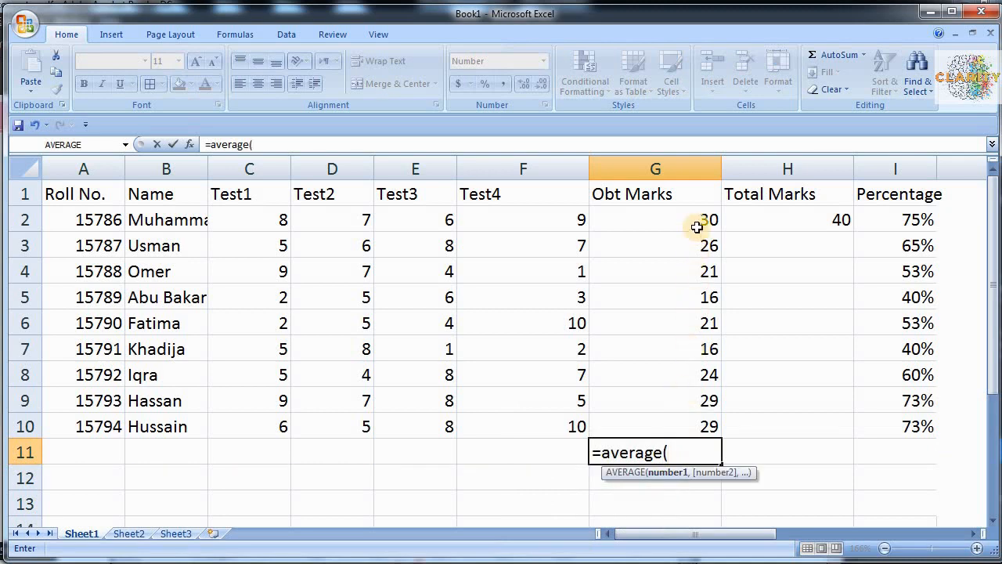
pyautogui.moveTo(696, 224); pyautogui.dragTo(703, 435)
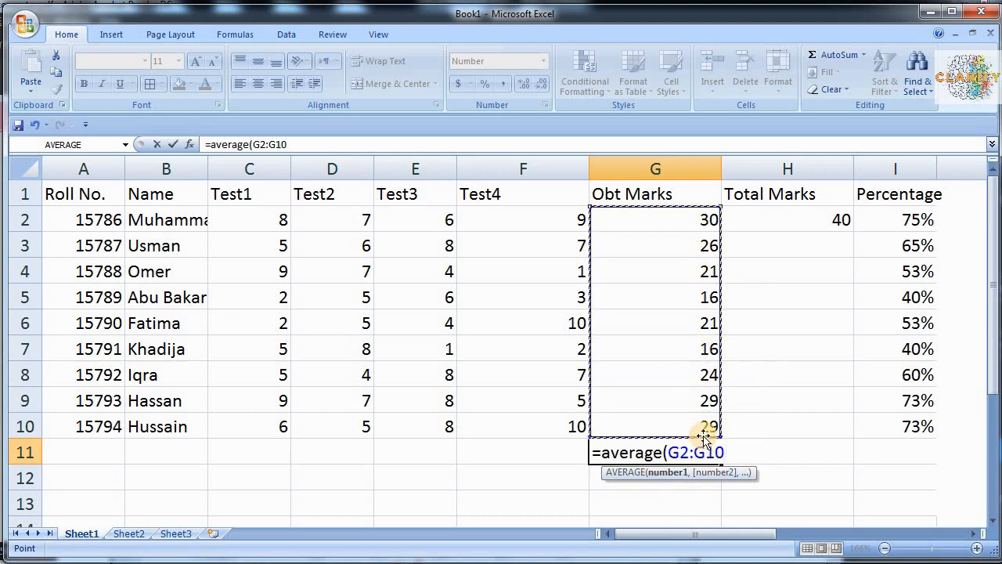
pyautogui.hotkey('ctrl', 'Return')
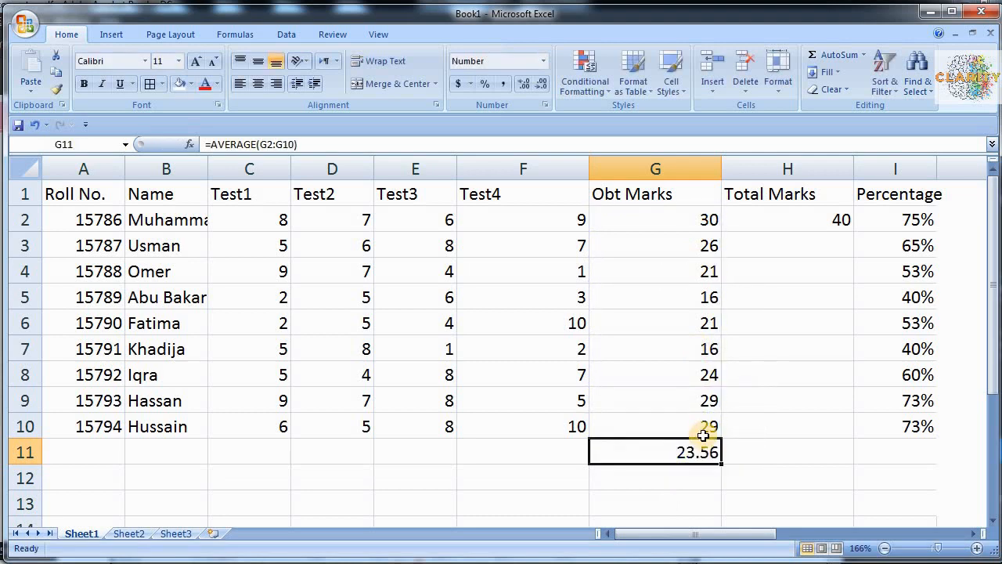
# Label the average with the text "average marks" in G12.
pyautogui.click(683, 478)
pyautogui.write('ave')
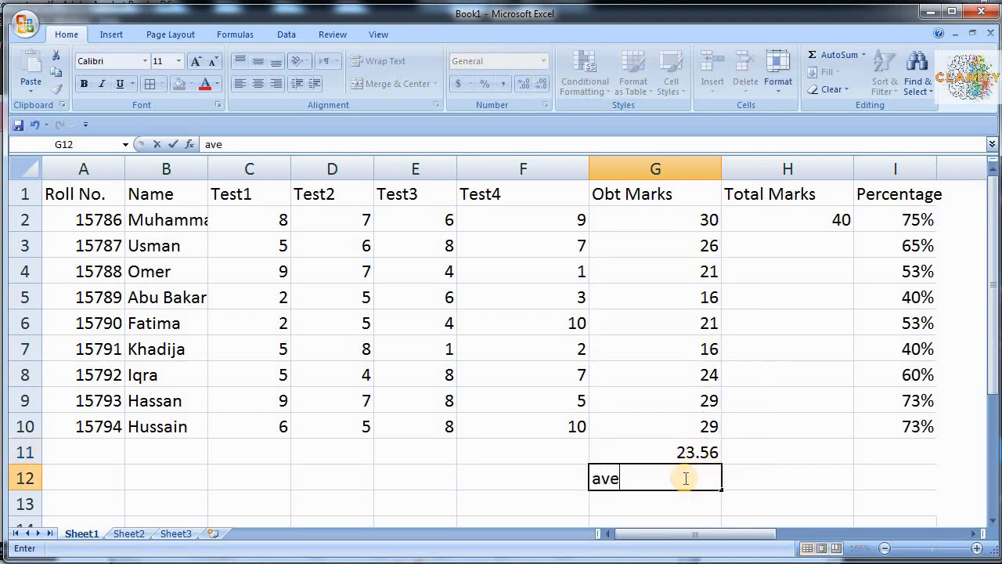
pyautogui.write('rage marks')
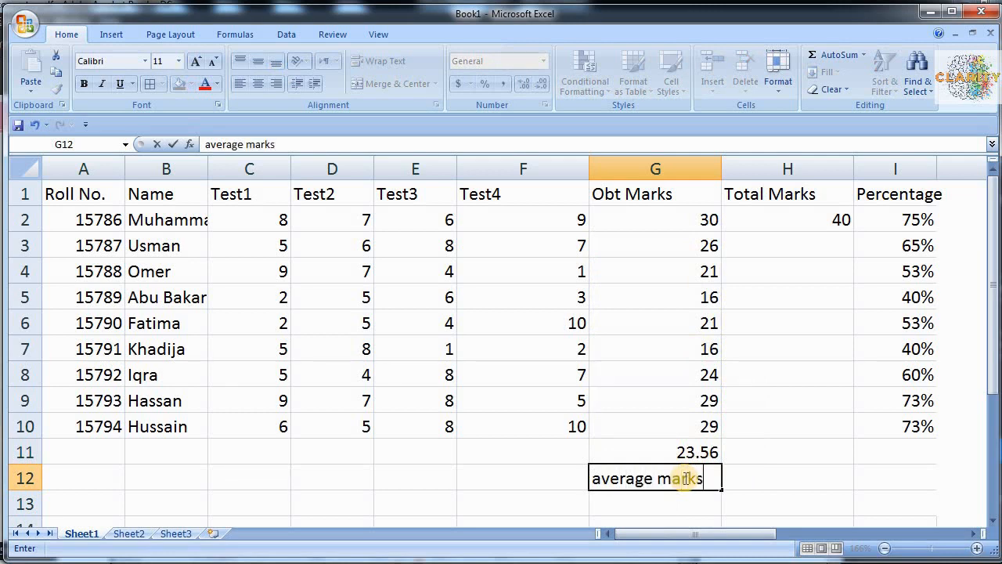
pyautogui.press('Return')
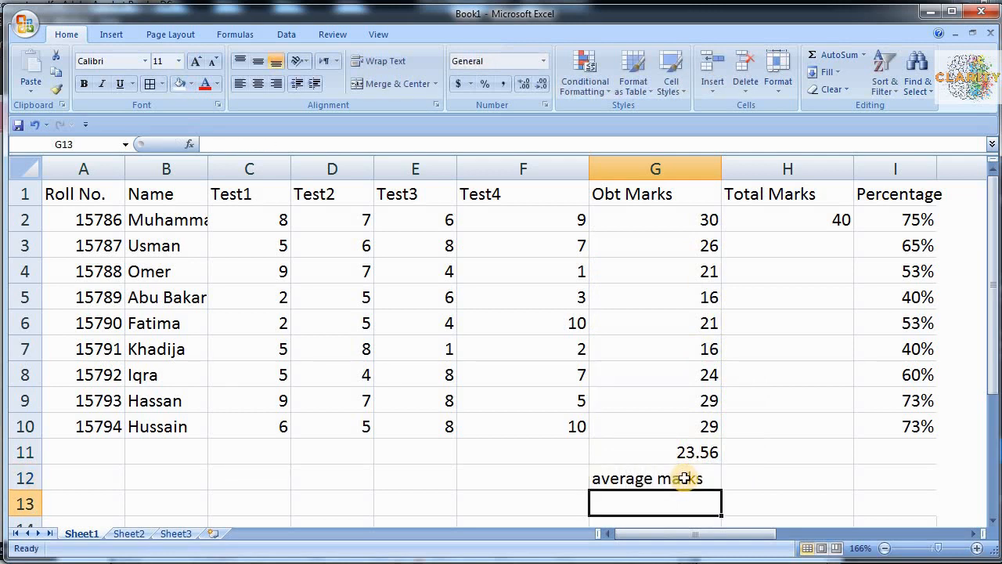
# Find the highest Test4 mark in F11 with the formula =MAX(F2:F10).
pyautogui.click(563, 456)
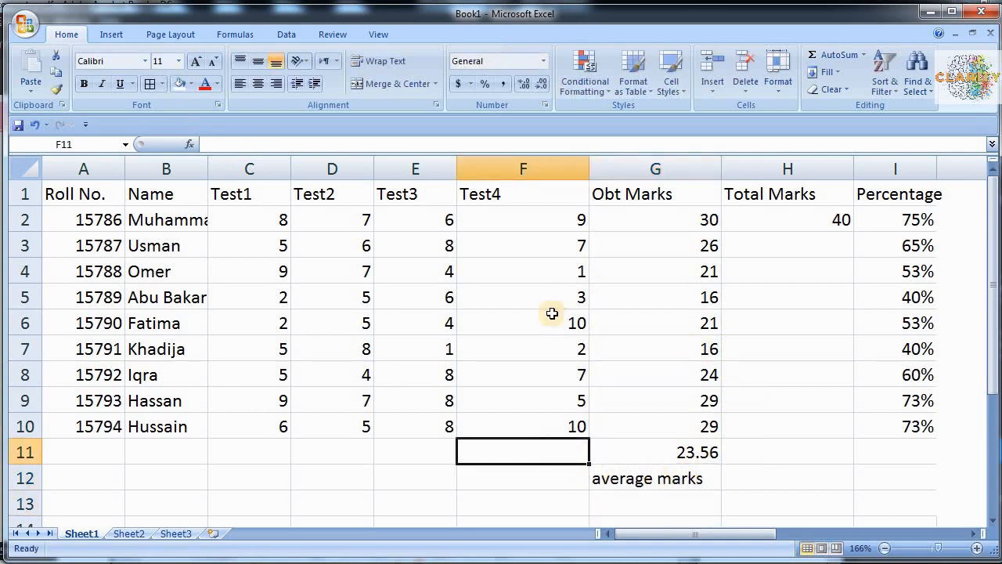
pyautogui.click(549, 219)
pyautogui.moveTo(548, 219); pyautogui.dragTo(555, 420)
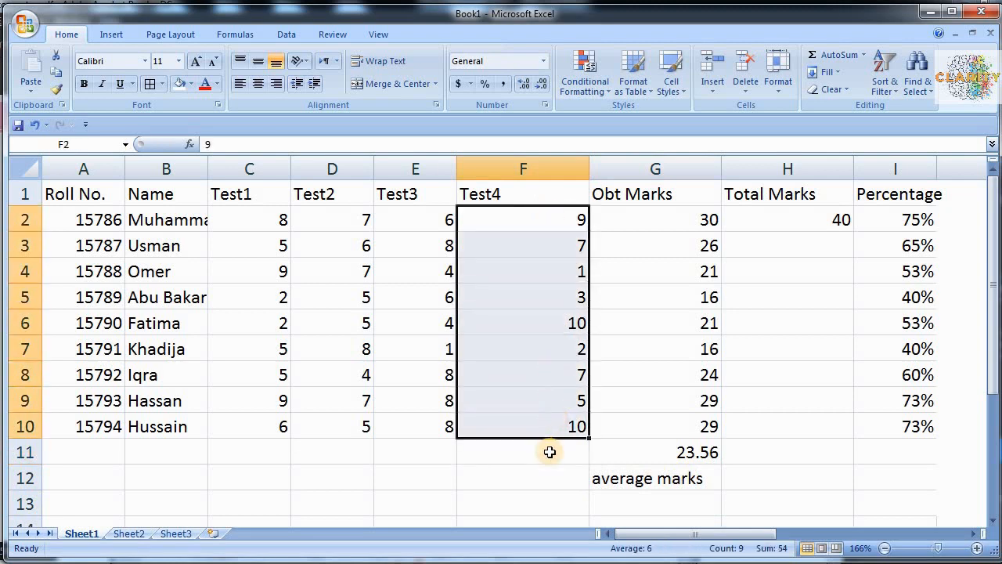
pyautogui.click(548, 453)
pyautogui.write('=')
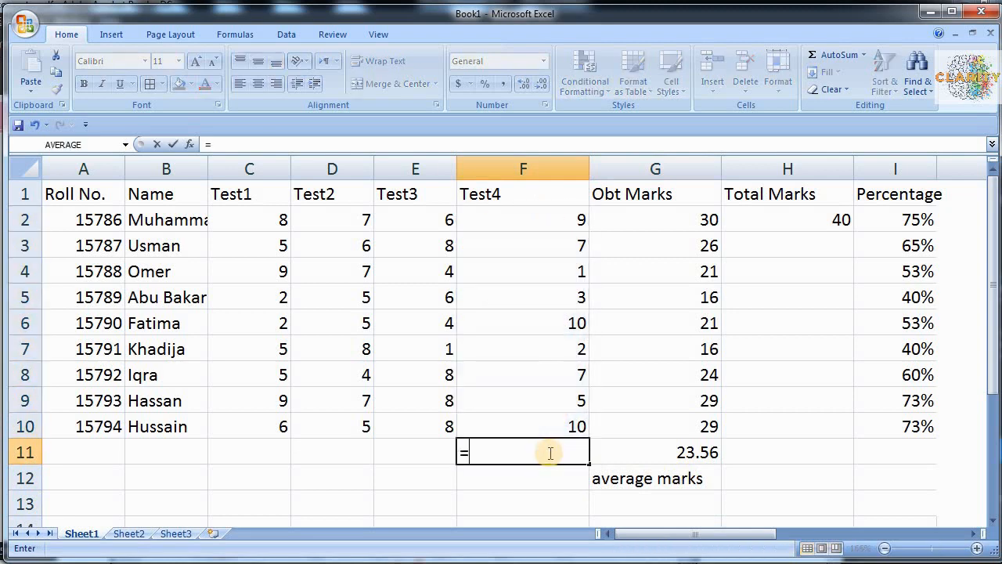
pyautogui.write('max')
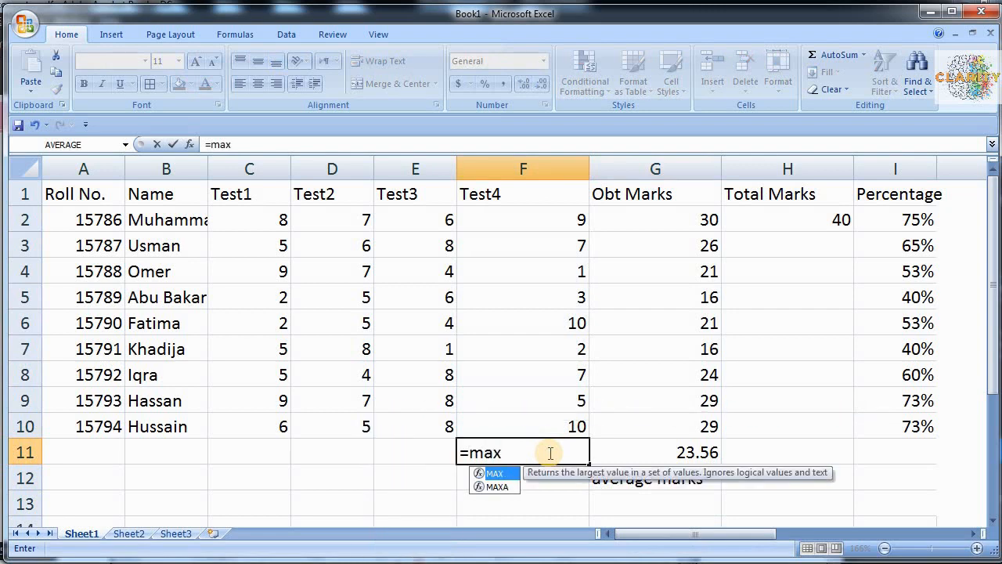
pyautogui.write('(')
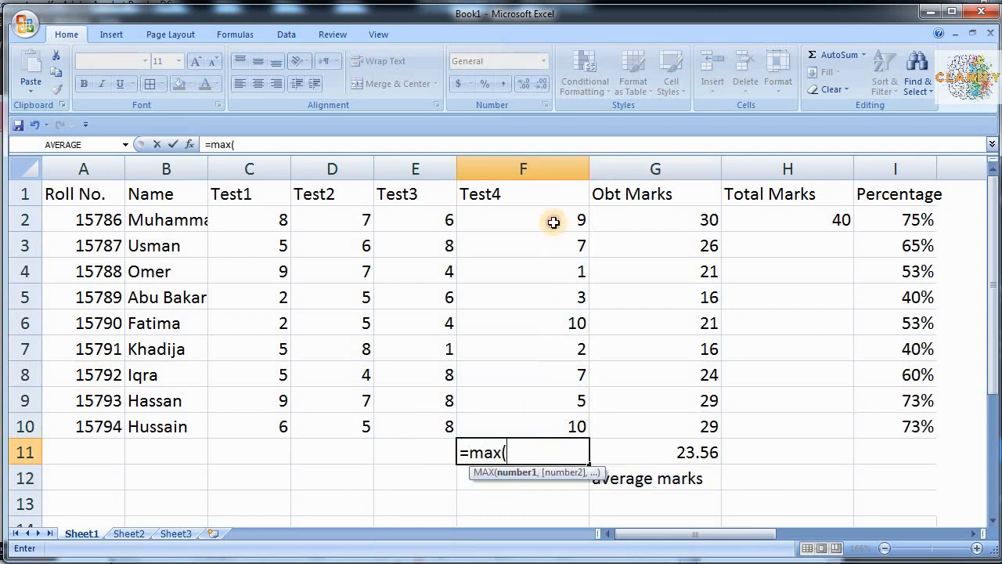
pyautogui.moveTo(550, 221); pyautogui.dragTo(577, 425)
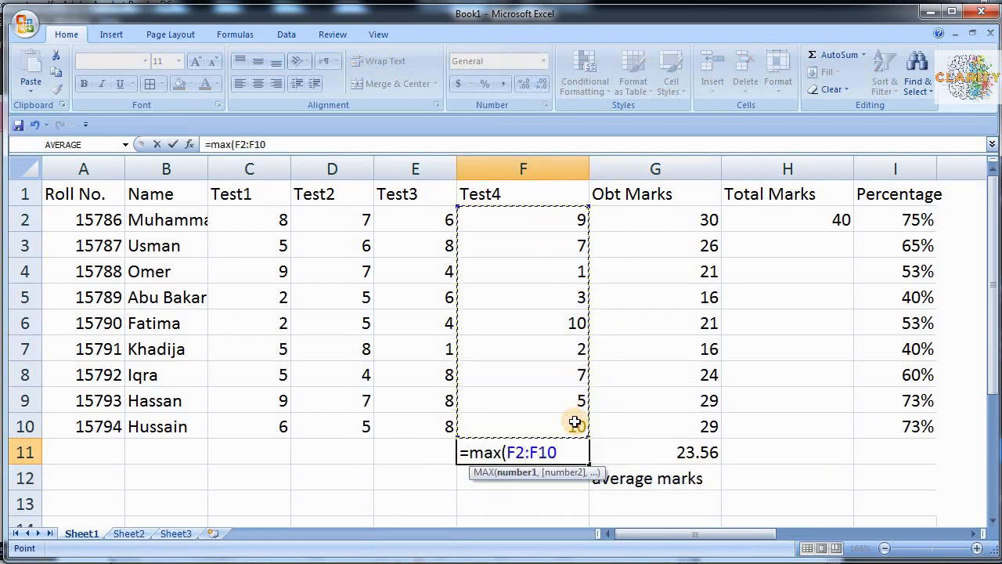
pyautogui.hotkey('ctrl', 'Return')
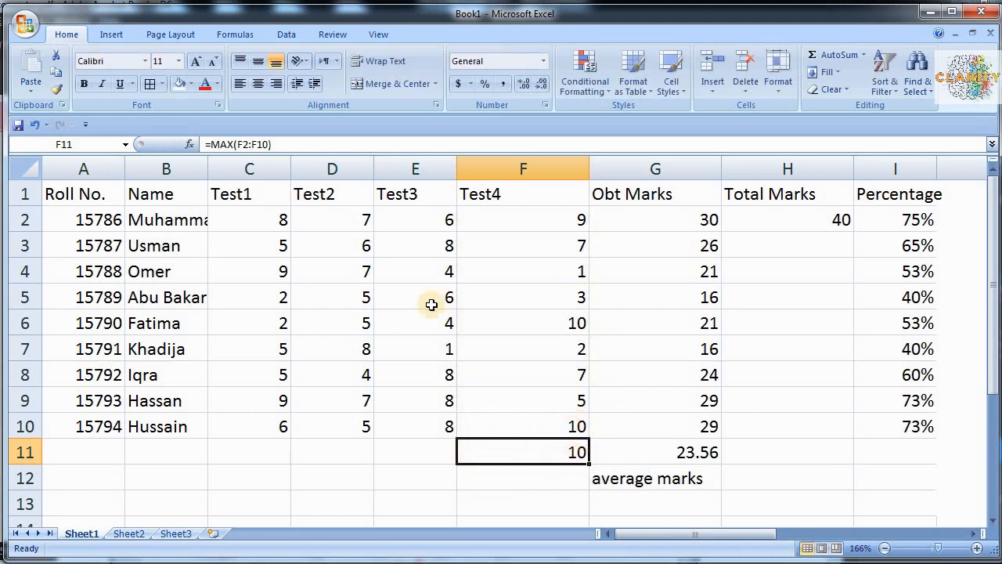
# Find the lowest Test3 mark in E11 with the formula =MIN(E2:E10).
pyautogui.moveTo(431, 222); pyautogui.dragTo(436, 432)
pyautogui.click(440, 456)
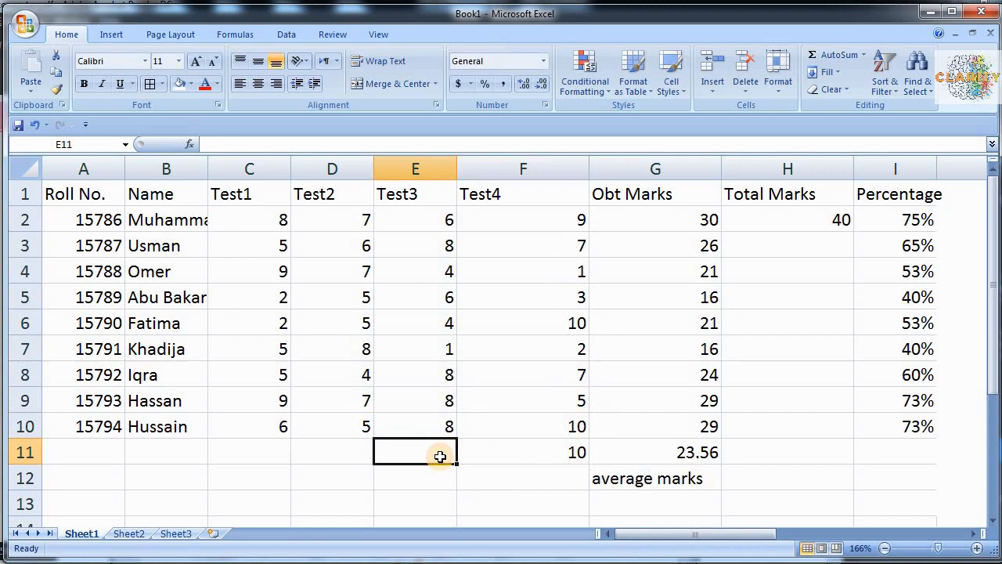
pyautogui.write('=min')
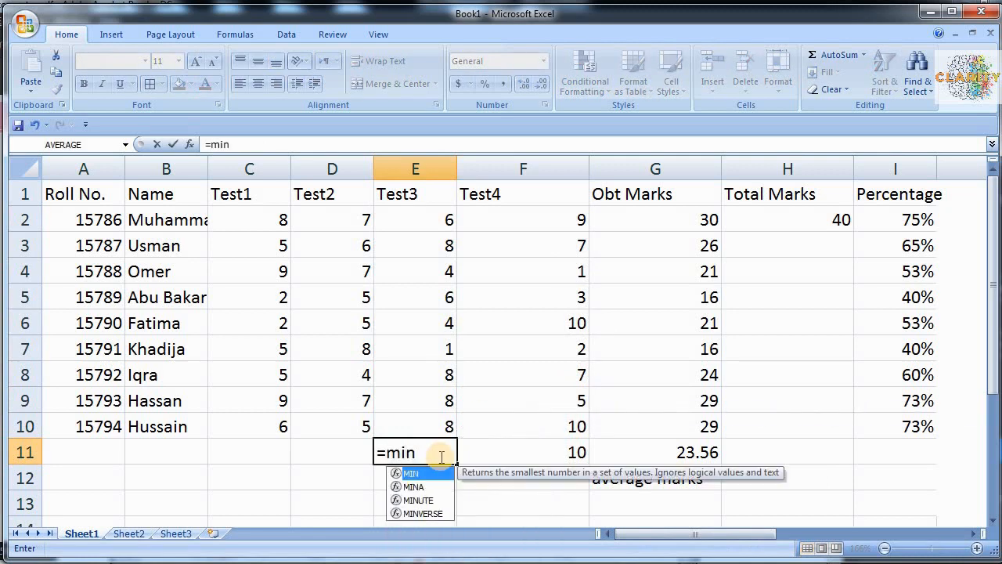
pyautogui.write('(')
pyautogui.click(429, 217)
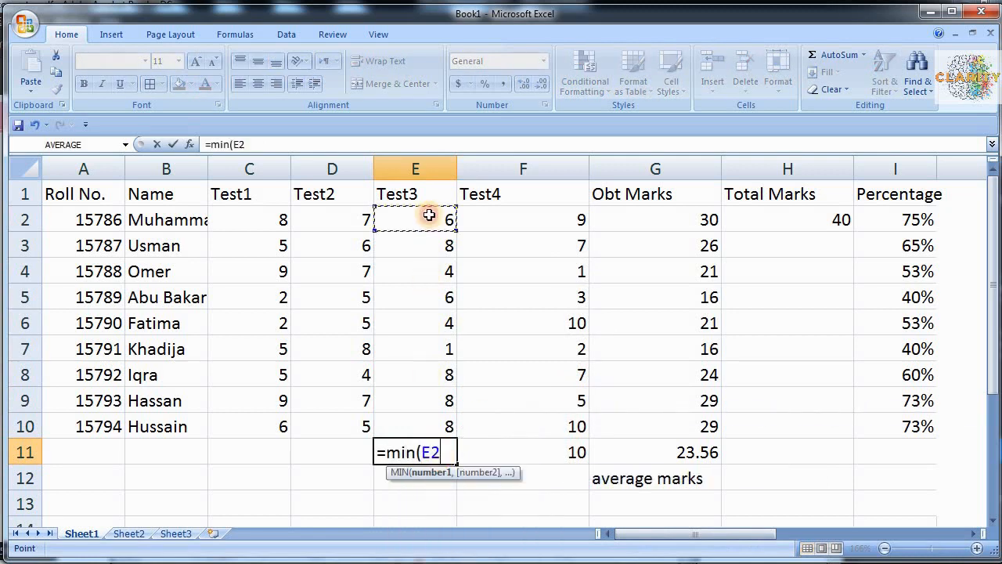
pyautogui.moveTo(429, 215); pyautogui.dragTo(434, 425)
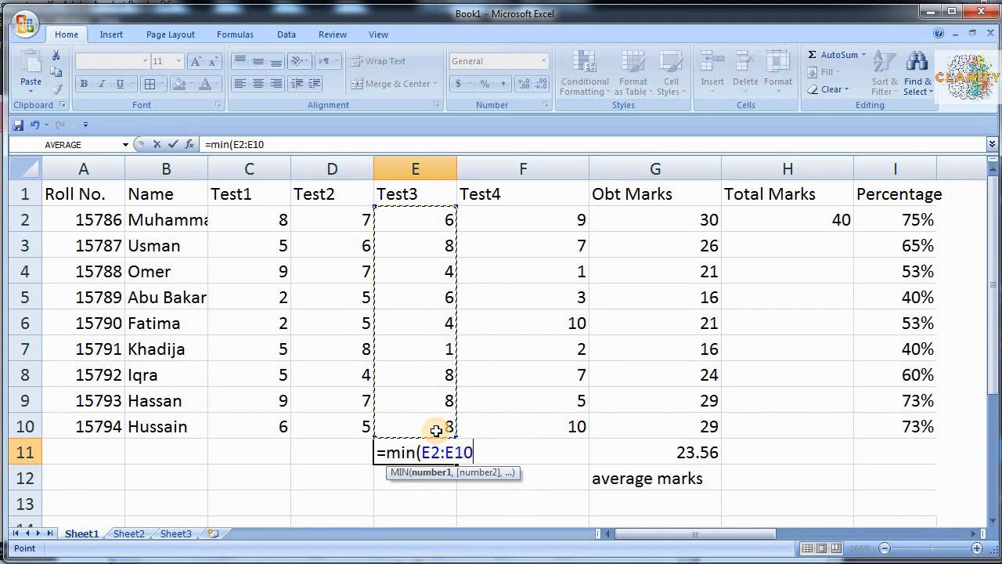
pyautogui.hotkey('ctrl', 'Return')
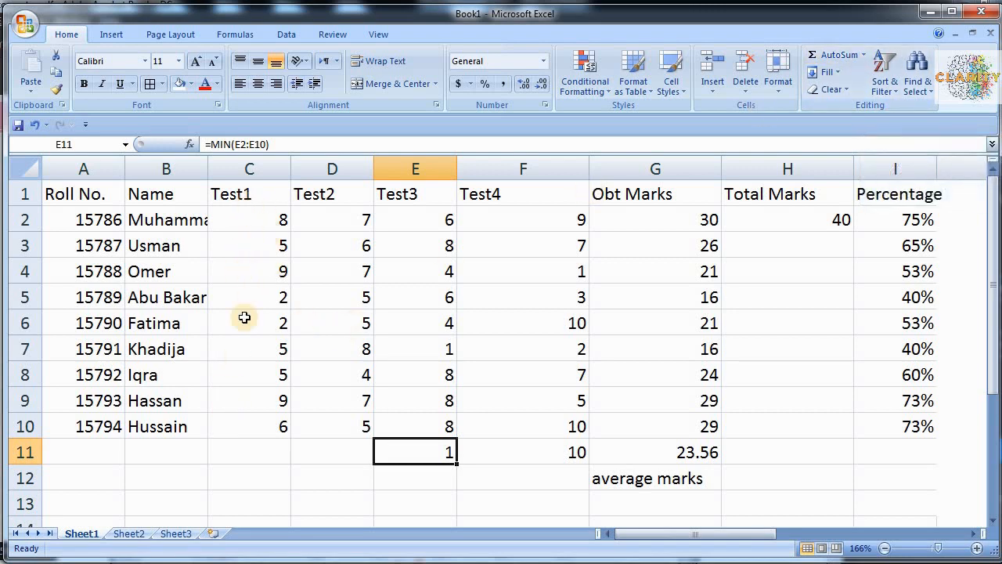
# Total the Test1 marks in C11 with AutoSum, using the formula =SUM(C2:C10).
pyautogui.click(248, 451)
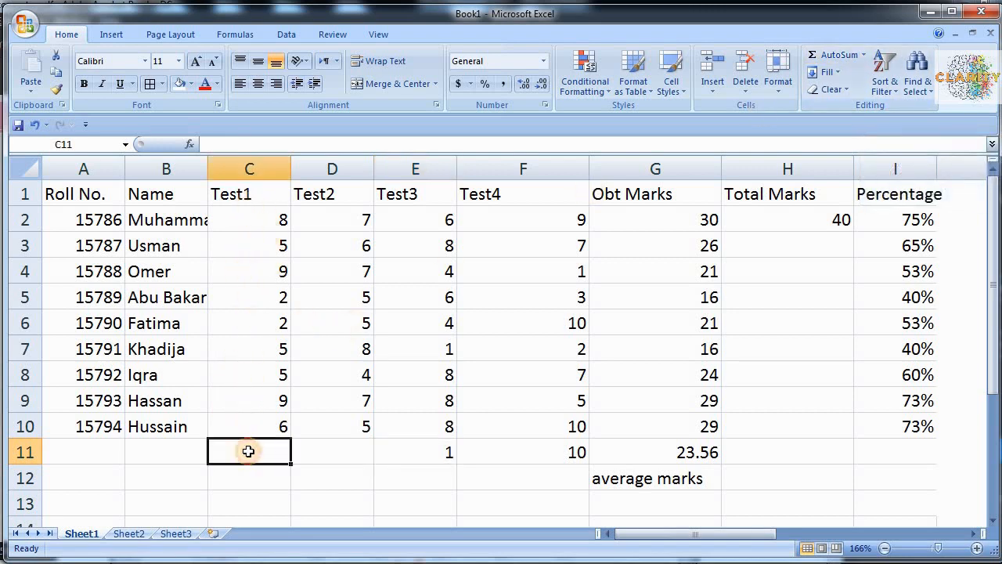
pyautogui.hotkey('alt', '=')
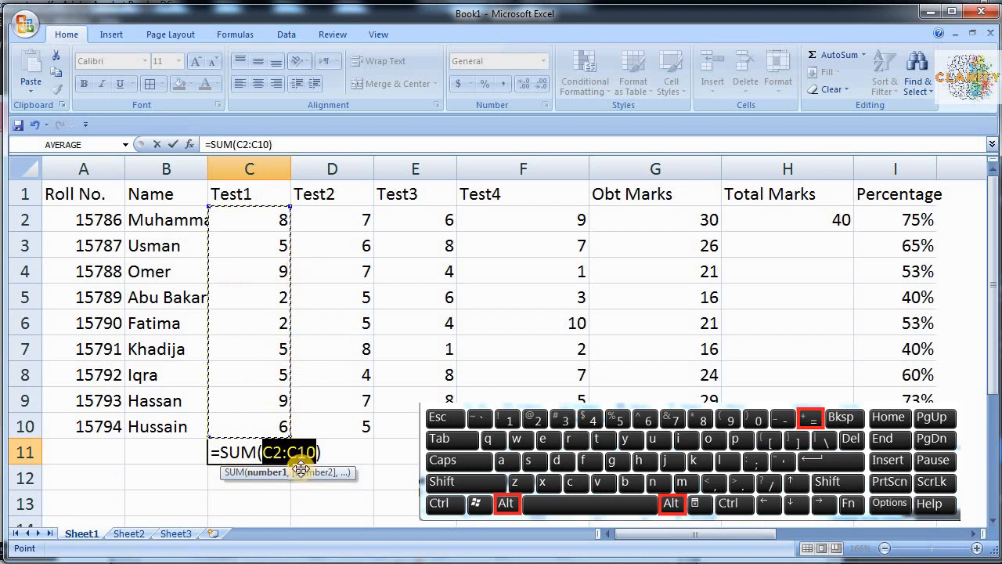
pyautogui.hotkey('alt', '=')
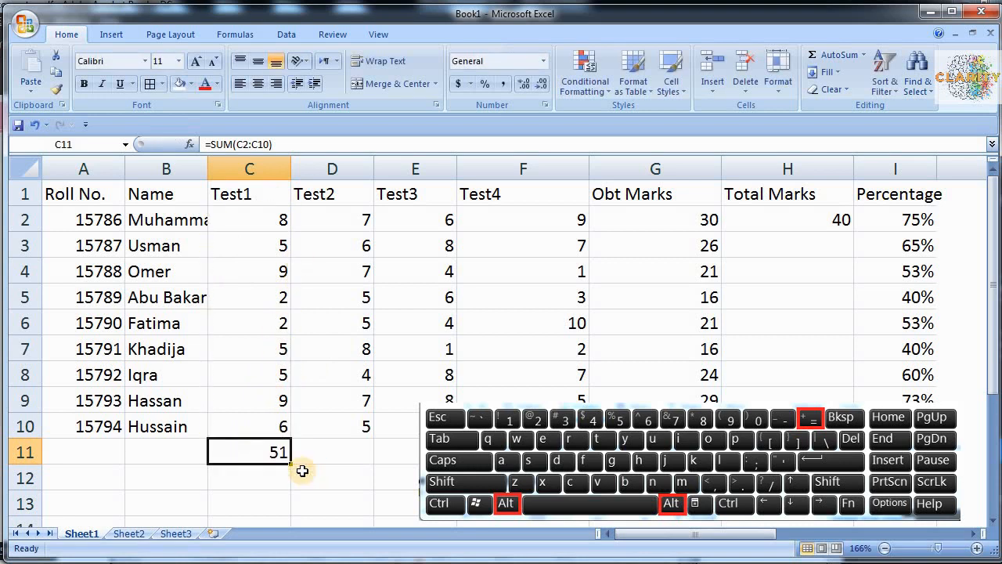
pyautogui.click(632, 223)
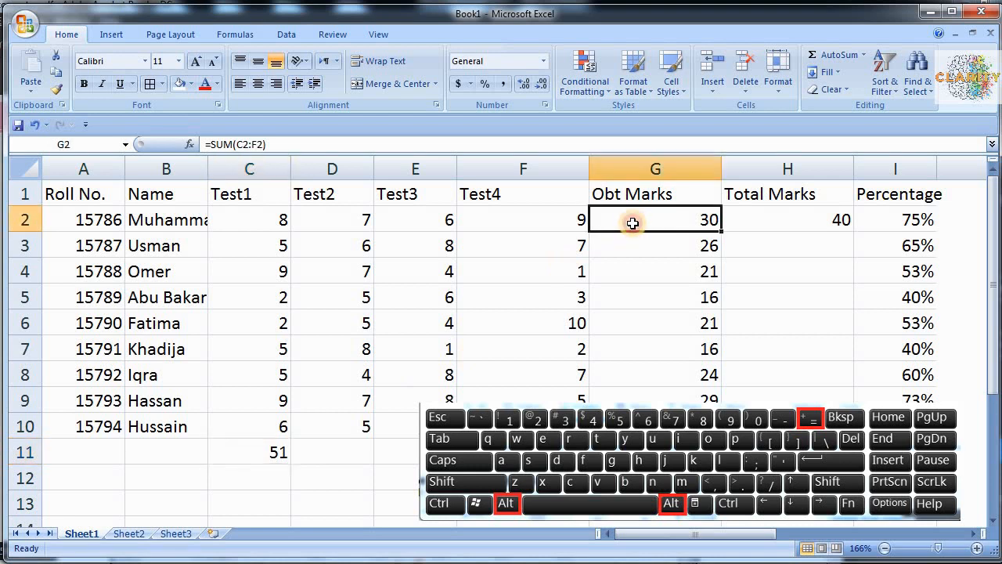
pyautogui.hotkey('alt', '=')
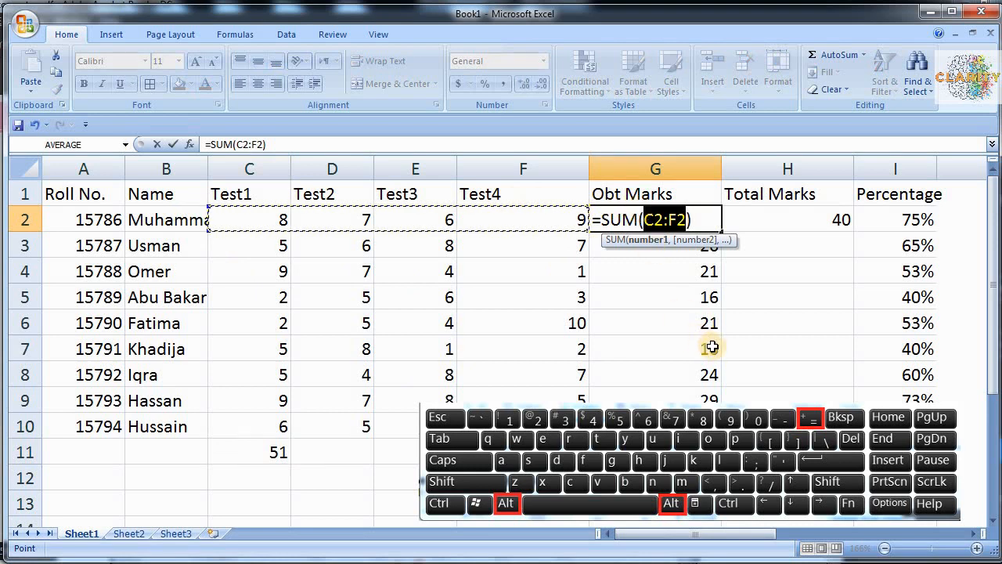
pyautogui.press('Escape')
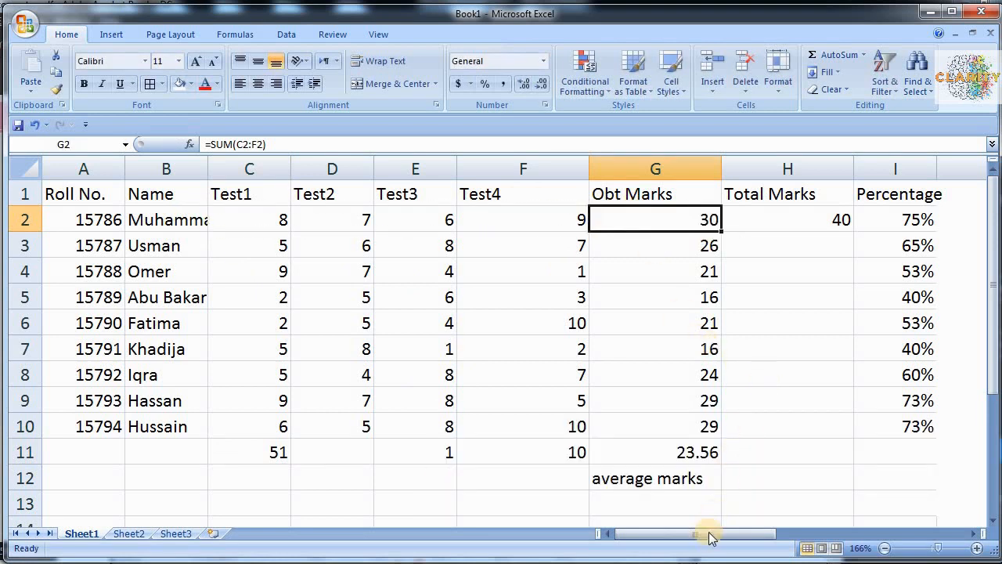
# Fill the "Formula" topic cell K2 with the standard green colour.
pyautogui.moveTo(708, 533); pyautogui.dragTo(872, 534)
pyautogui.click(731, 217)
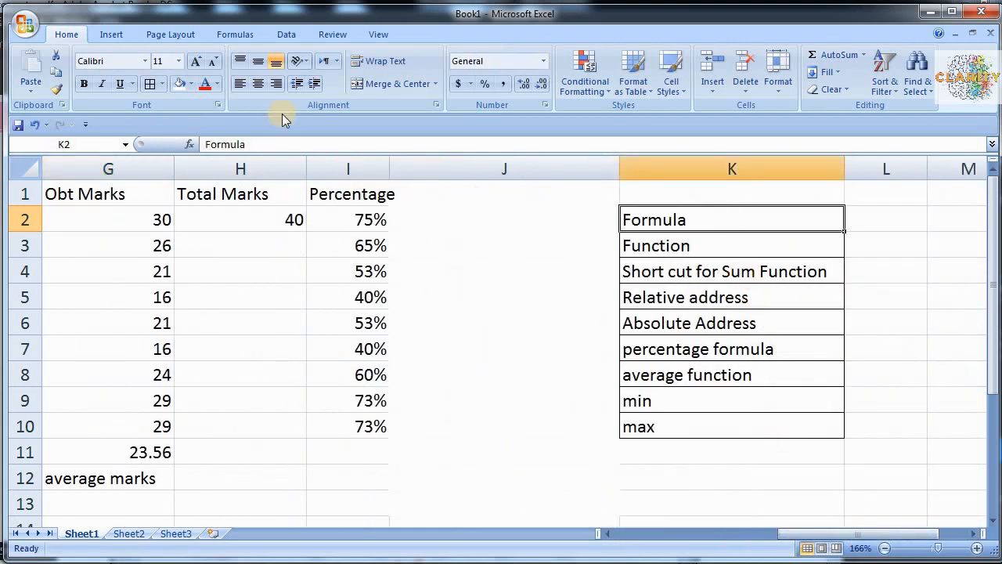
pyautogui.click(191, 84)
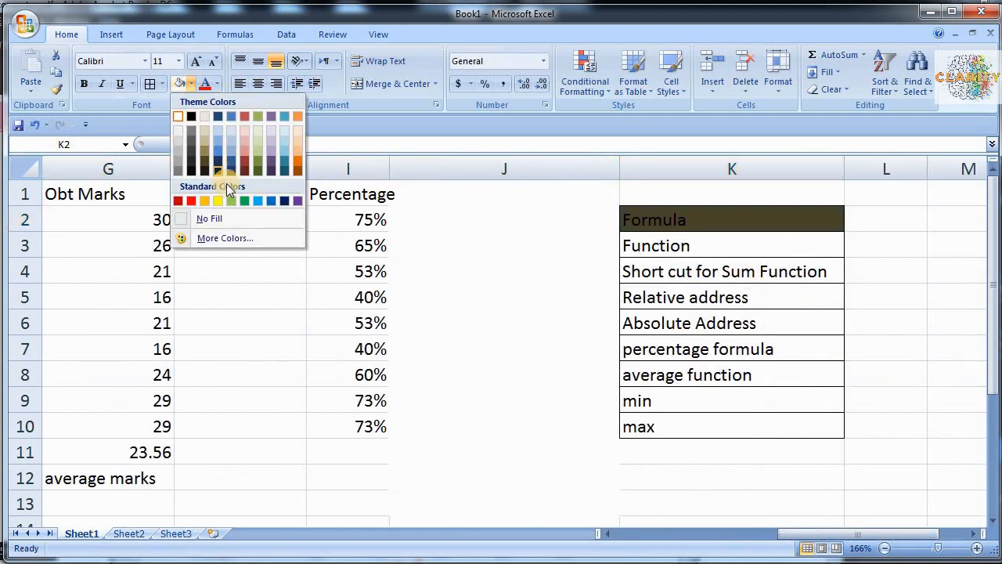
pyautogui.click(244, 200)
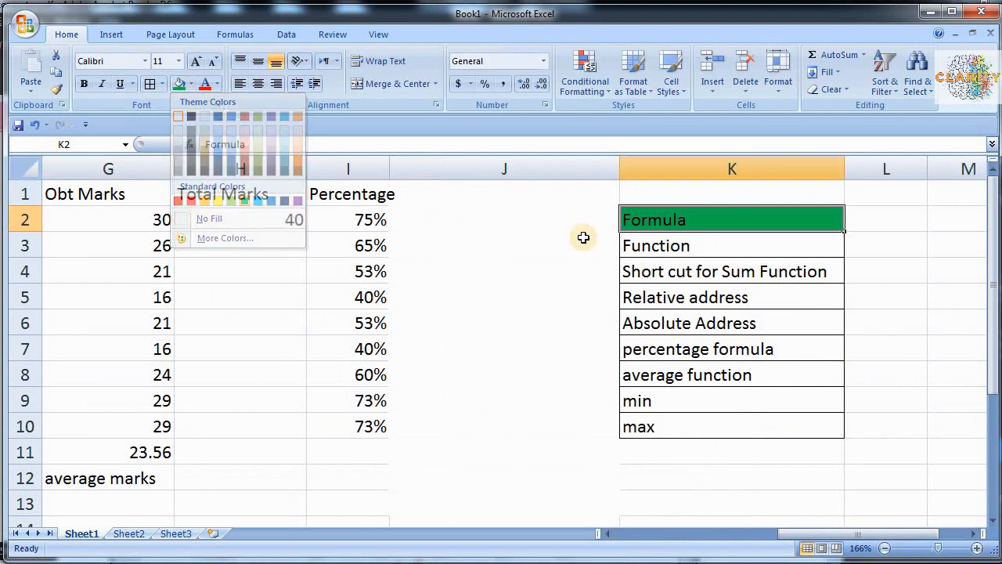
# Repeat the green fill on each remaining topic cell from K3 "Function" down to K10 "max".
pyautogui.click(658, 246)
pyautogui.press('F4')
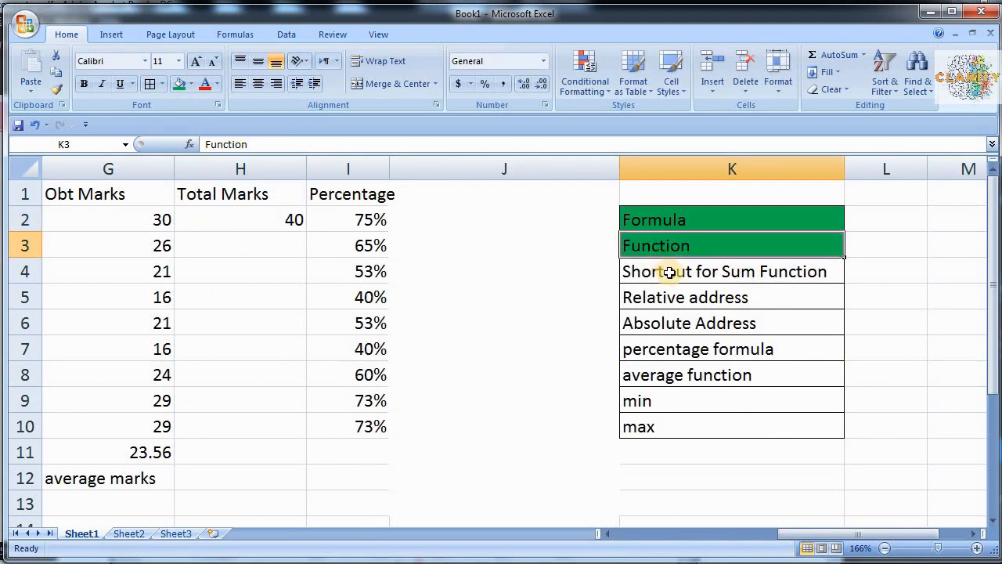
pyautogui.click(670, 271)
pyautogui.press('F4')
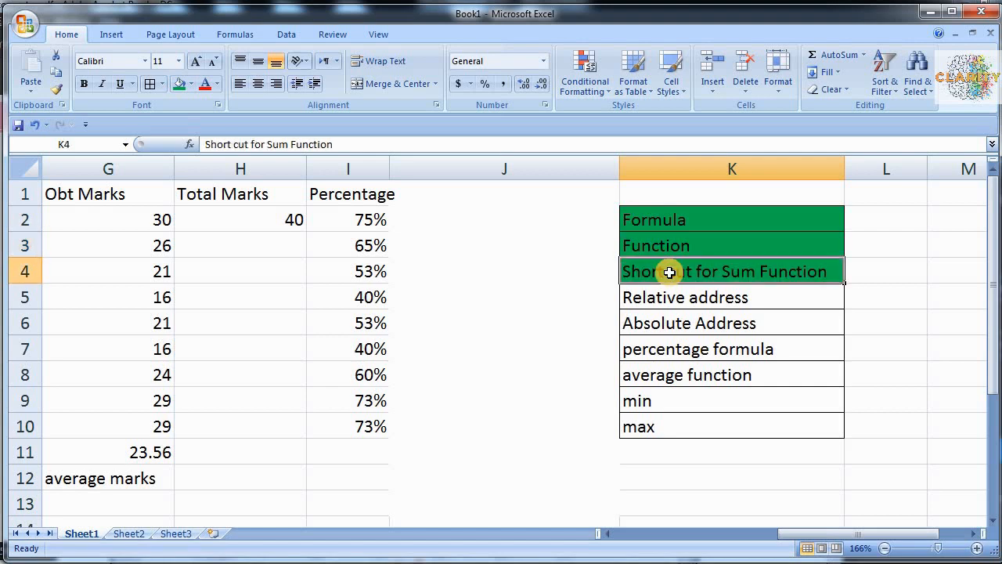
pyautogui.click(669, 302)
pyautogui.press('F4')
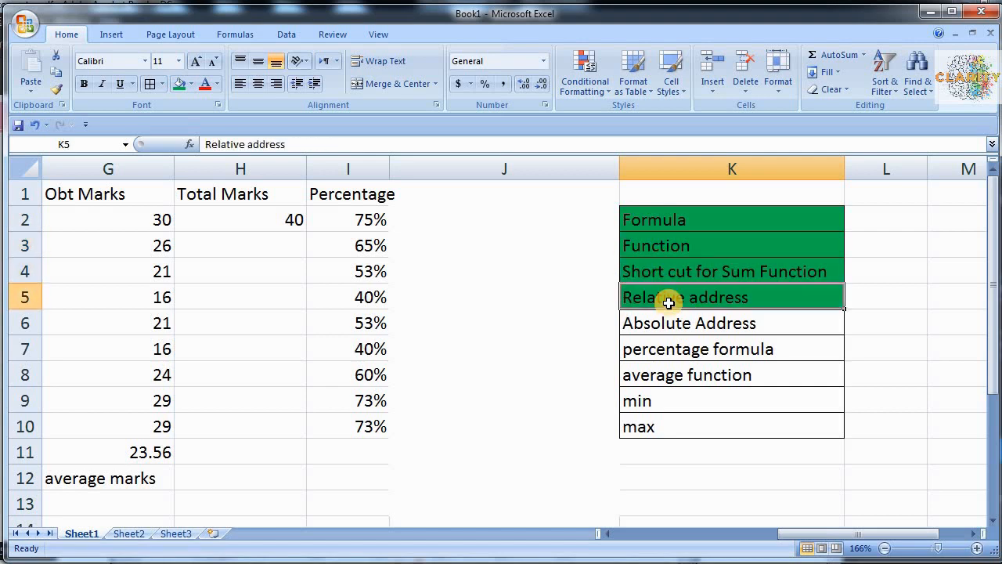
pyautogui.click(665, 321)
pyautogui.press('F4')
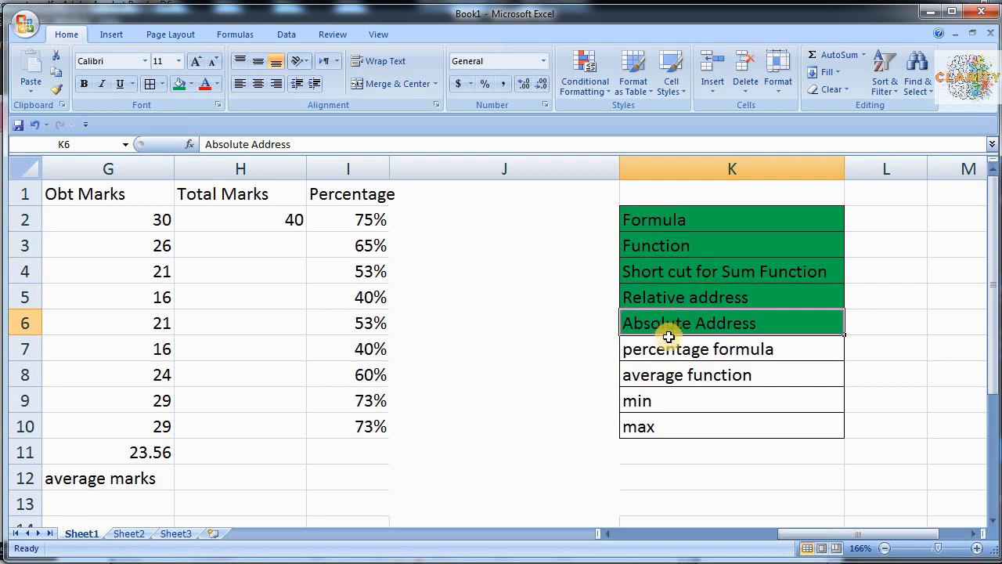
pyautogui.click(665, 351)
pyautogui.press('F4')
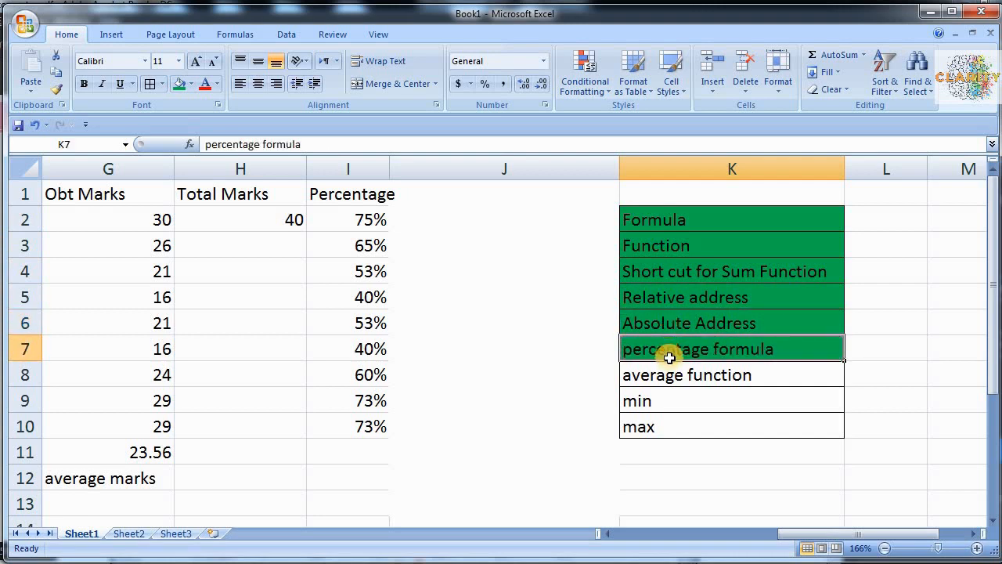
pyautogui.click(670, 374)
pyautogui.press('F4')
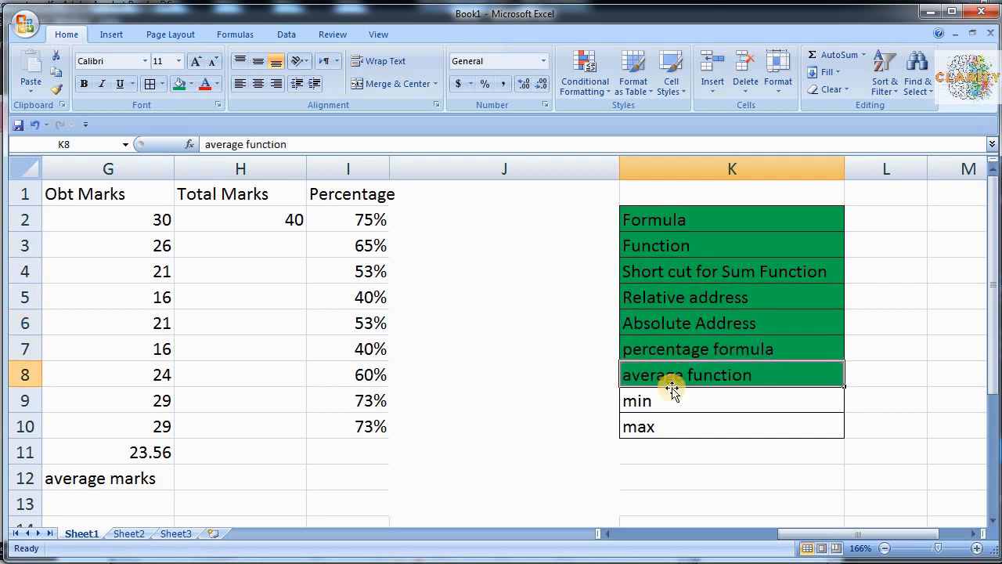
pyautogui.click(671, 403)
pyautogui.press('F4')
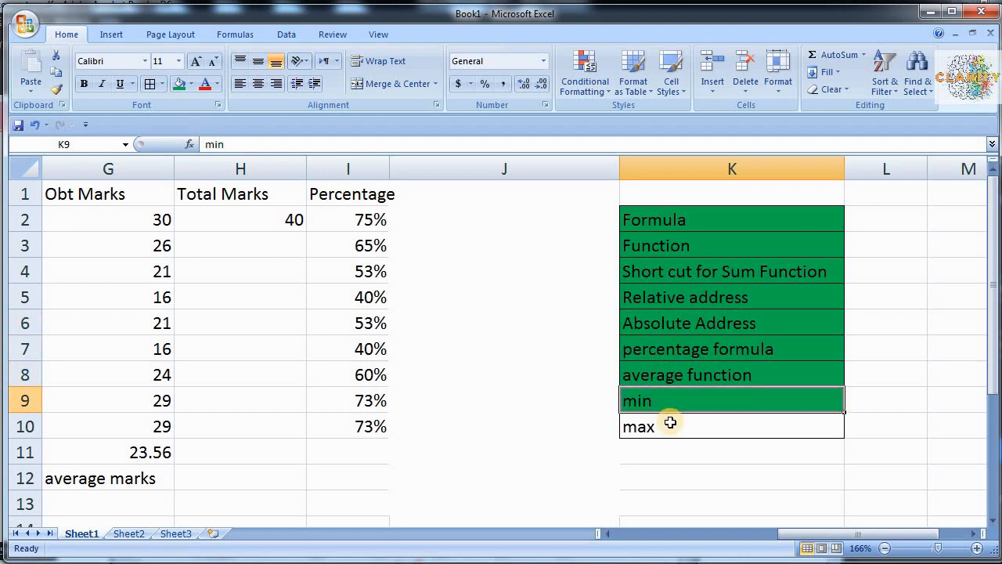
pyautogui.click(671, 423)
pyautogui.press('F4')
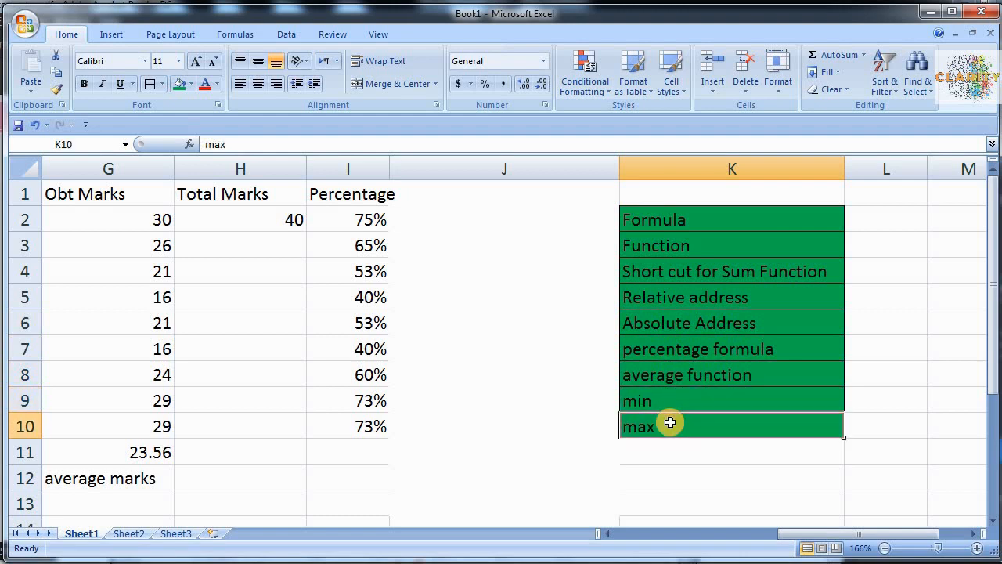